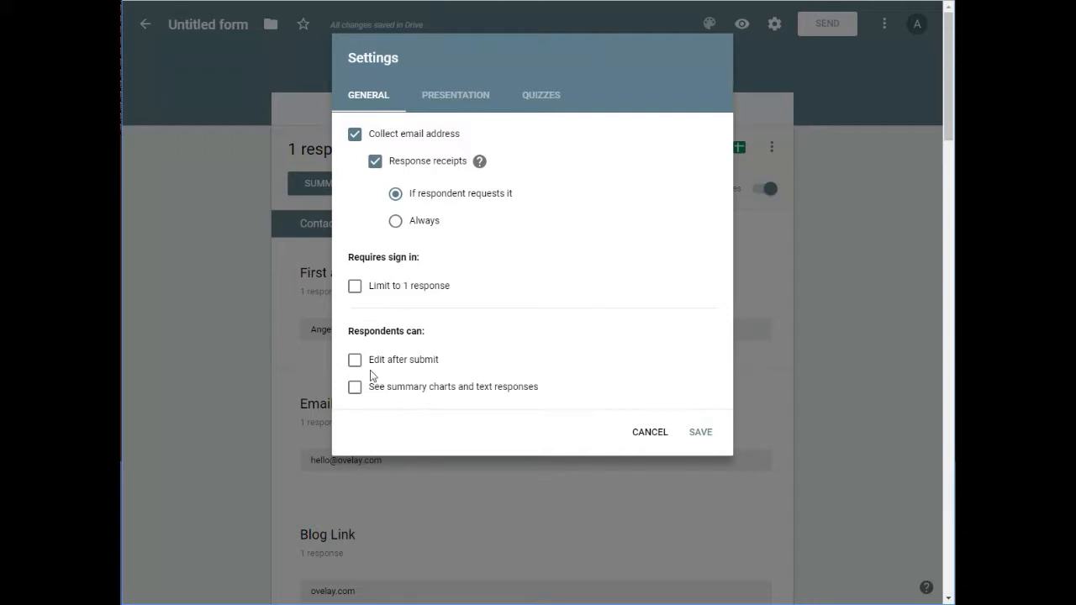
Step: Enable the form's progress bar, set a thank-you confirmation message signed with the owner's first name, and save the settings
click(476, 99)
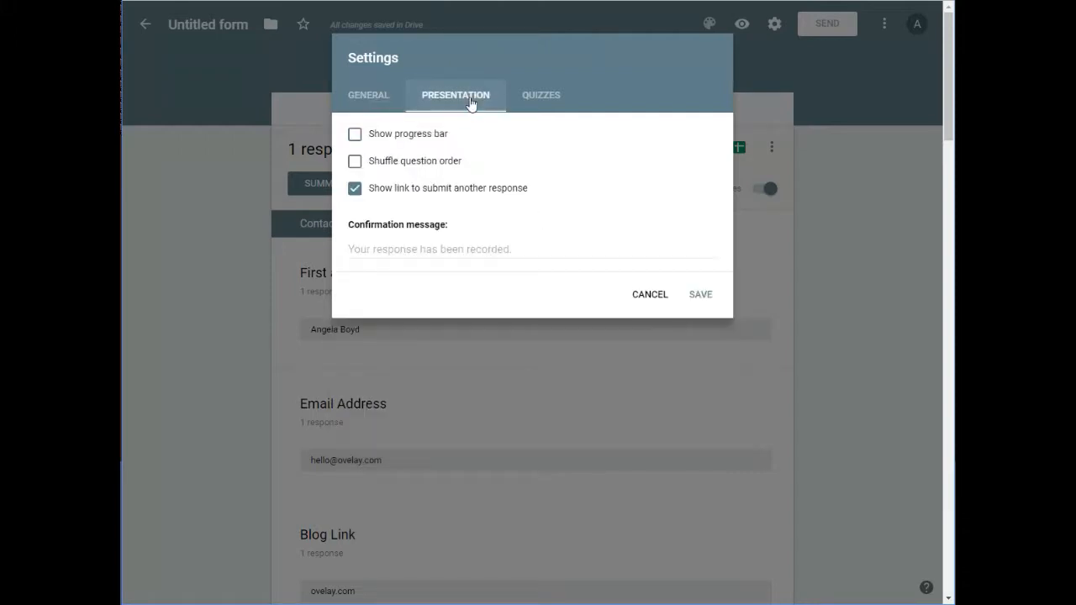
click(414, 141)
click(449, 249)
text(Thank you, Angela.)
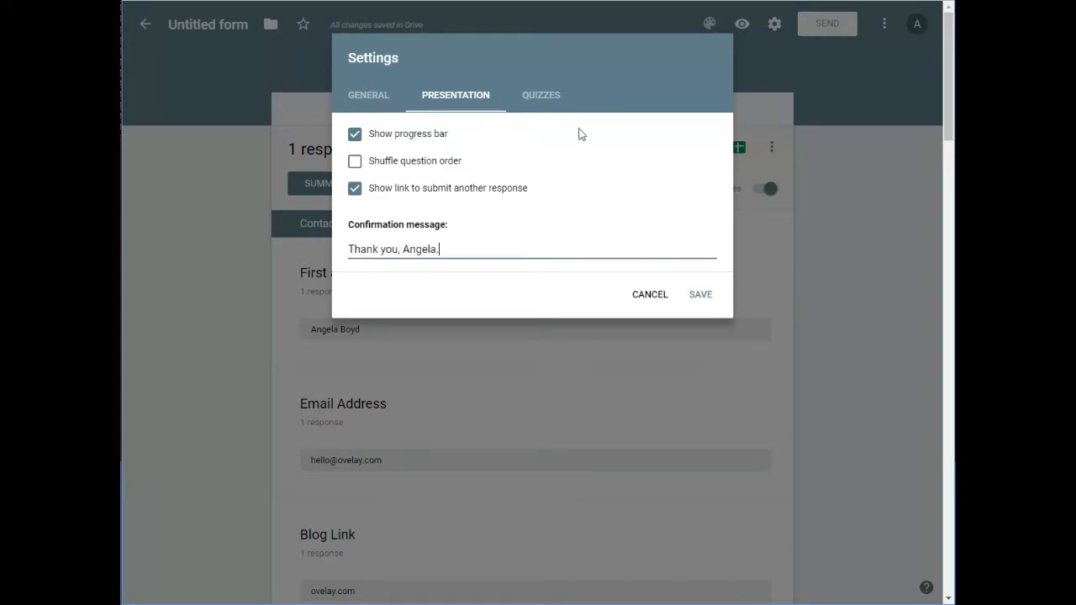
click(550, 105)
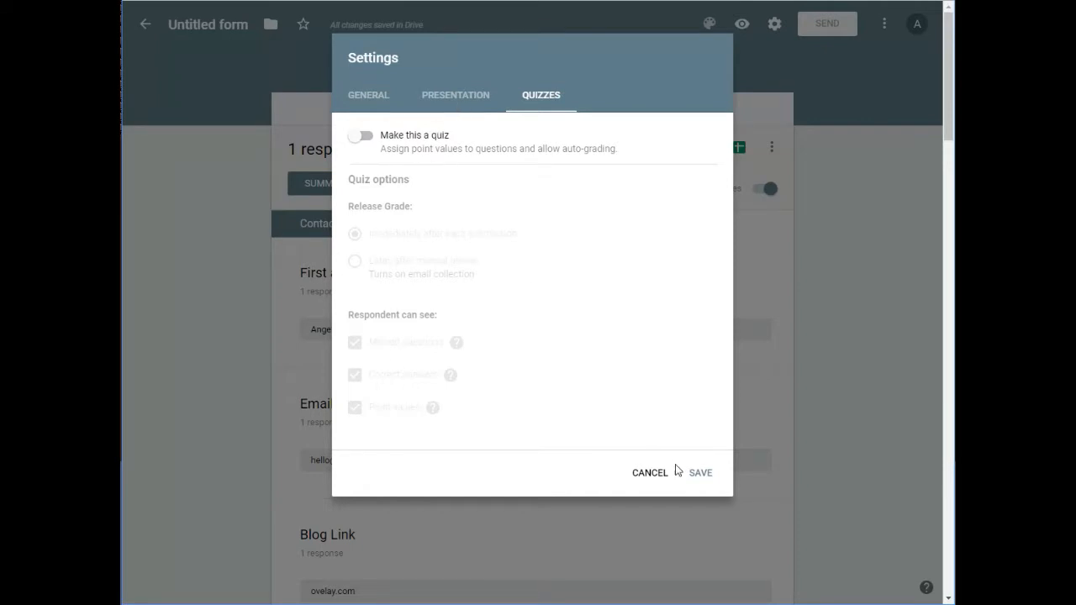
click(698, 478)
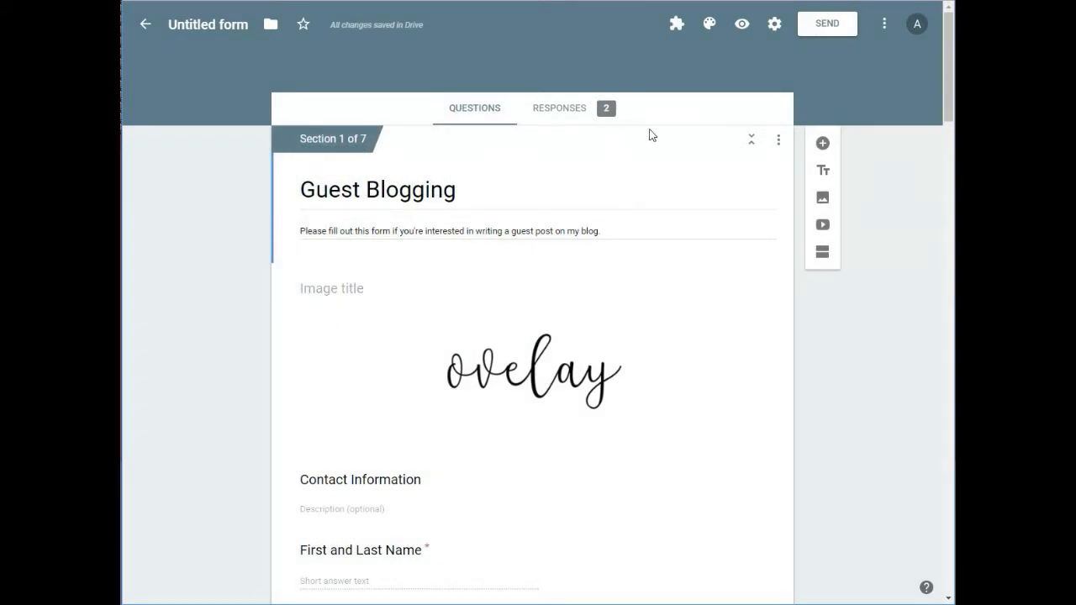
Step: Search the form add-ons for "advanced form notifications"
click(885, 25)
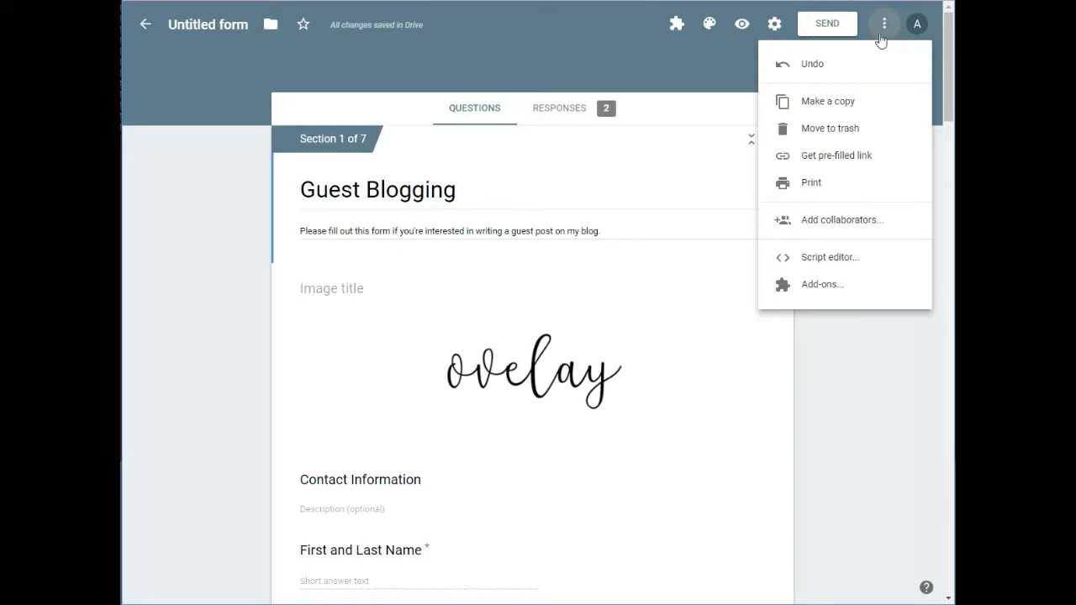
click(828, 283)
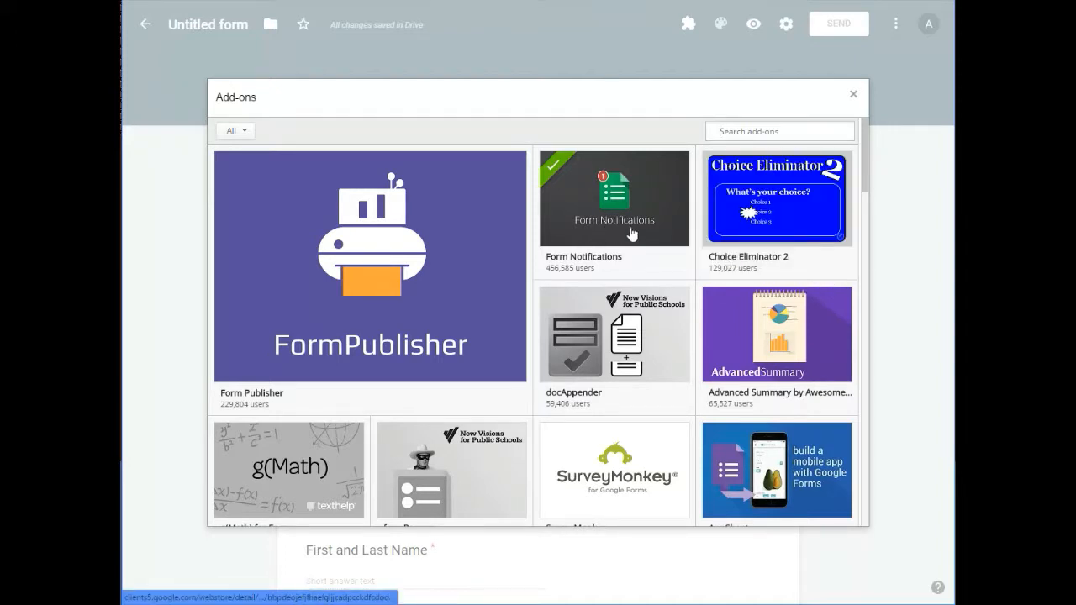
mouse_move(612, 233)
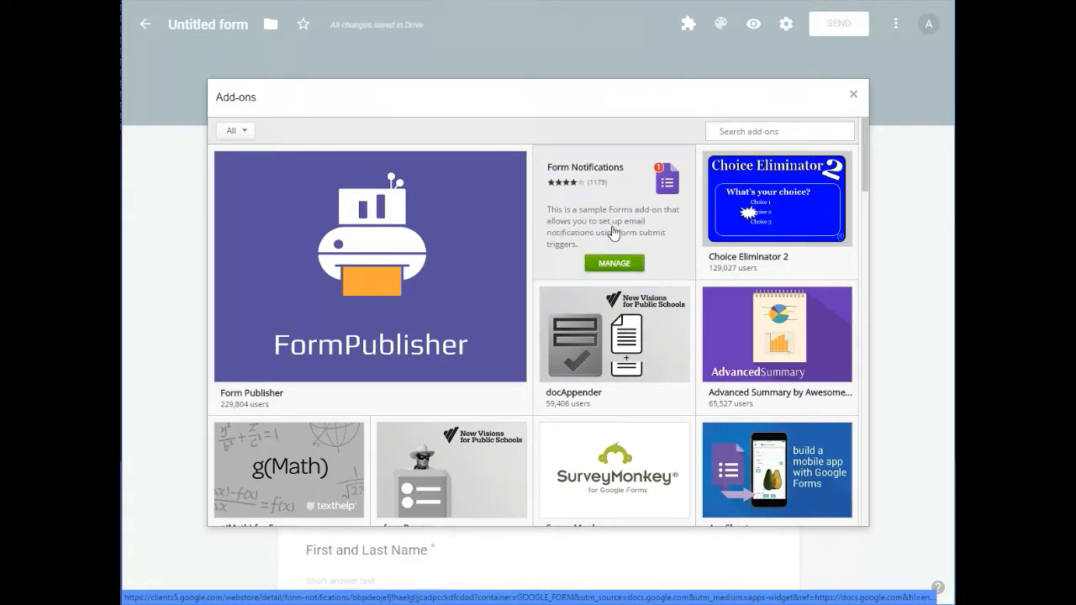
text(advanced form notifications)
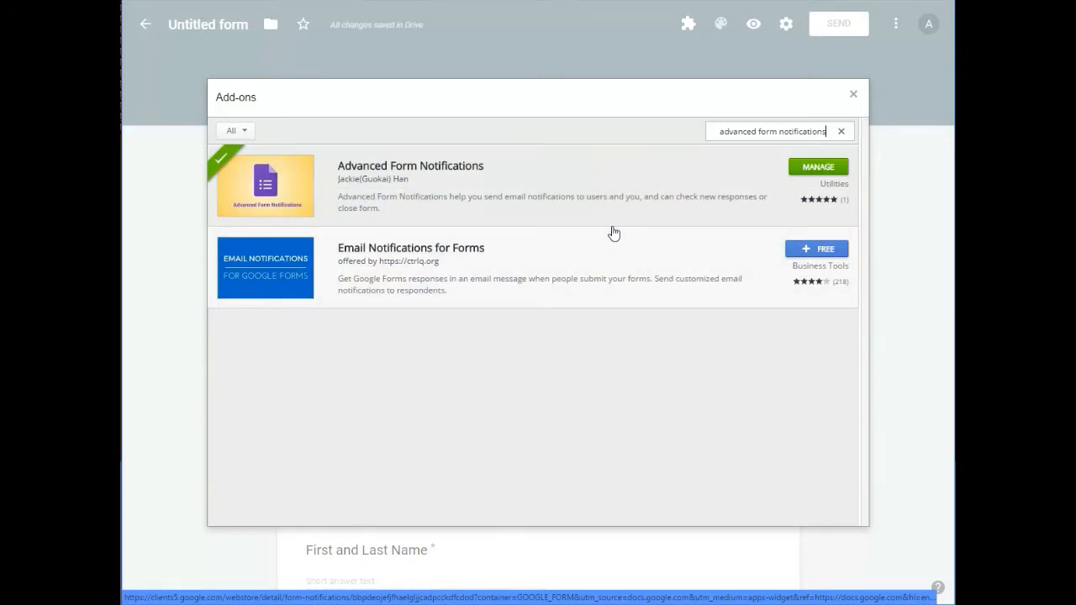
Step: Set the Advanced Form Notifications add-on for use in this document and close the add-on store
click(804, 168)
click(793, 190)
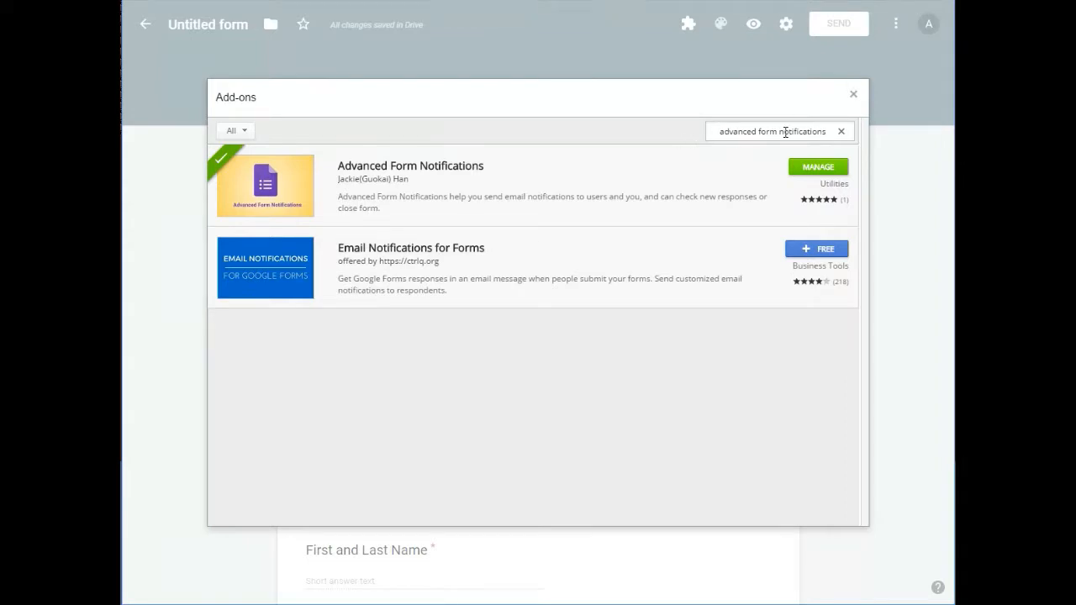
click(814, 171)
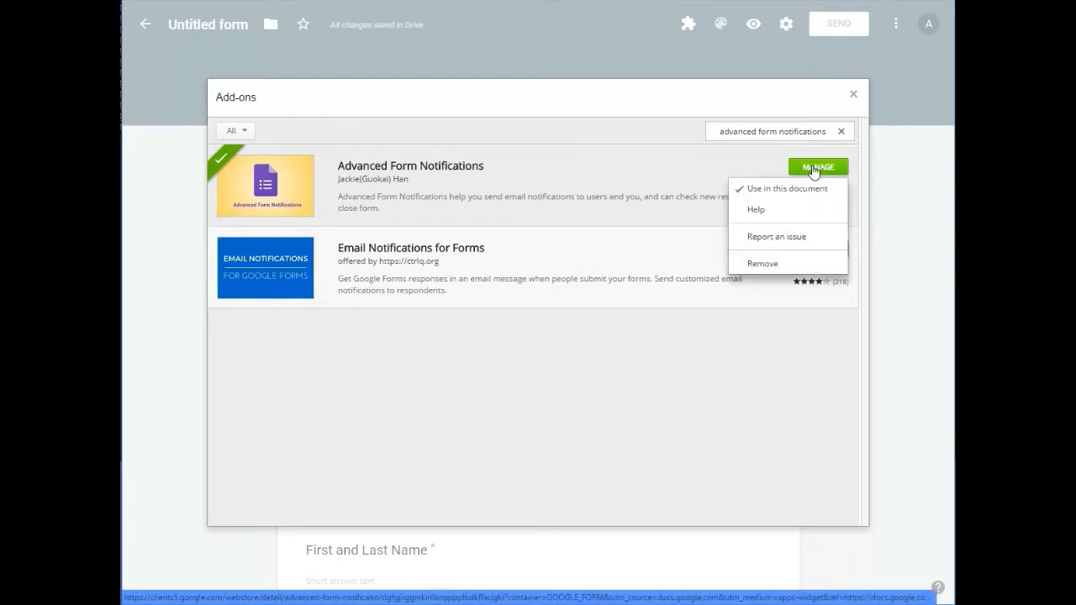
click(764, 166)
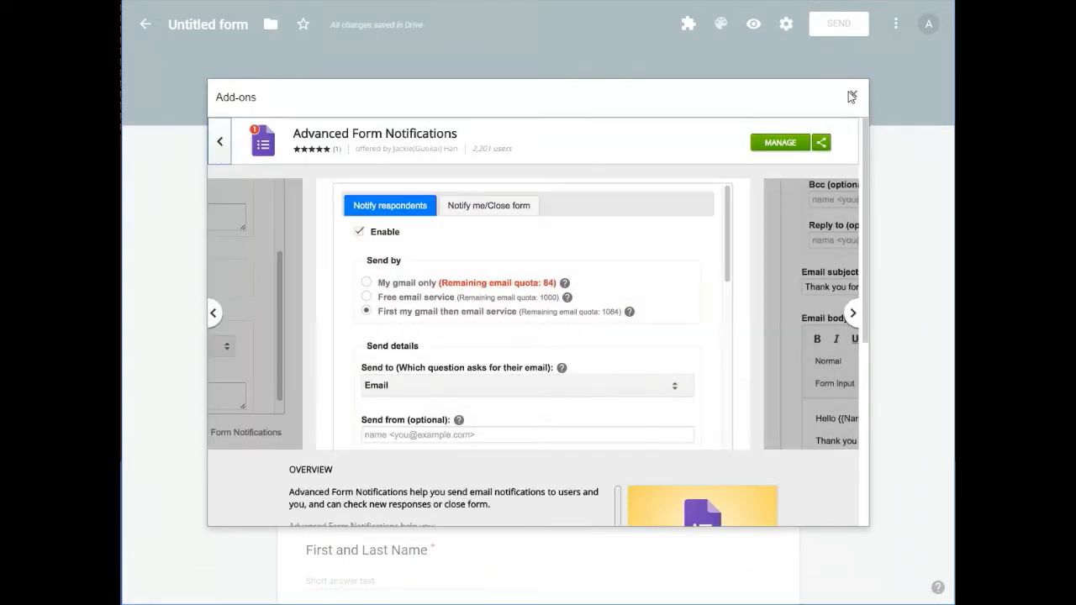
click(854, 96)
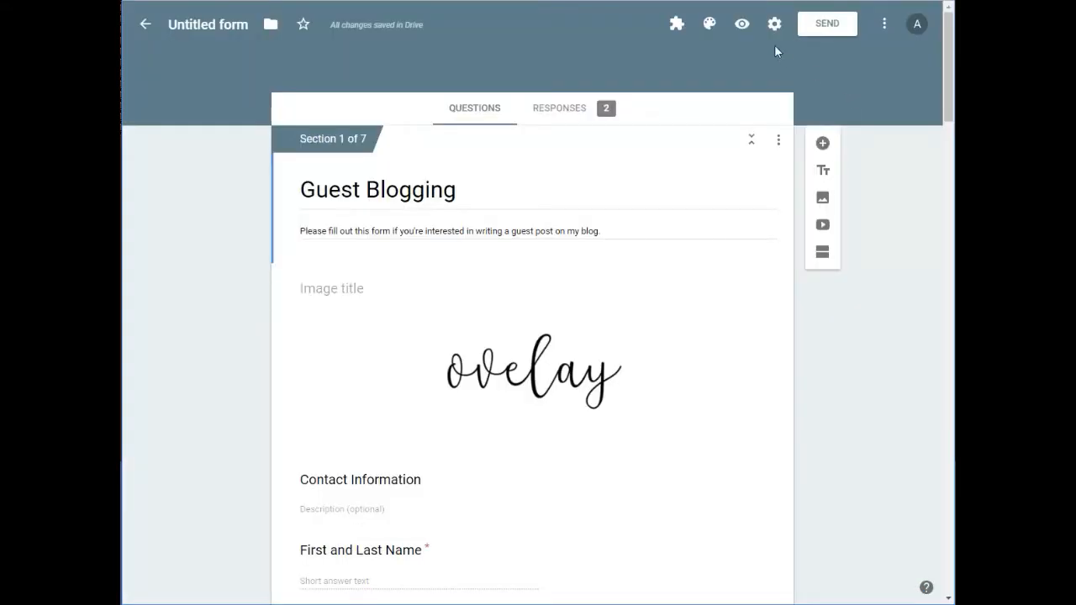
Step: Open the Advanced Form Notifications configuration and choose Email Address as the question that supplies the confirmation email recipient
click(676, 23)
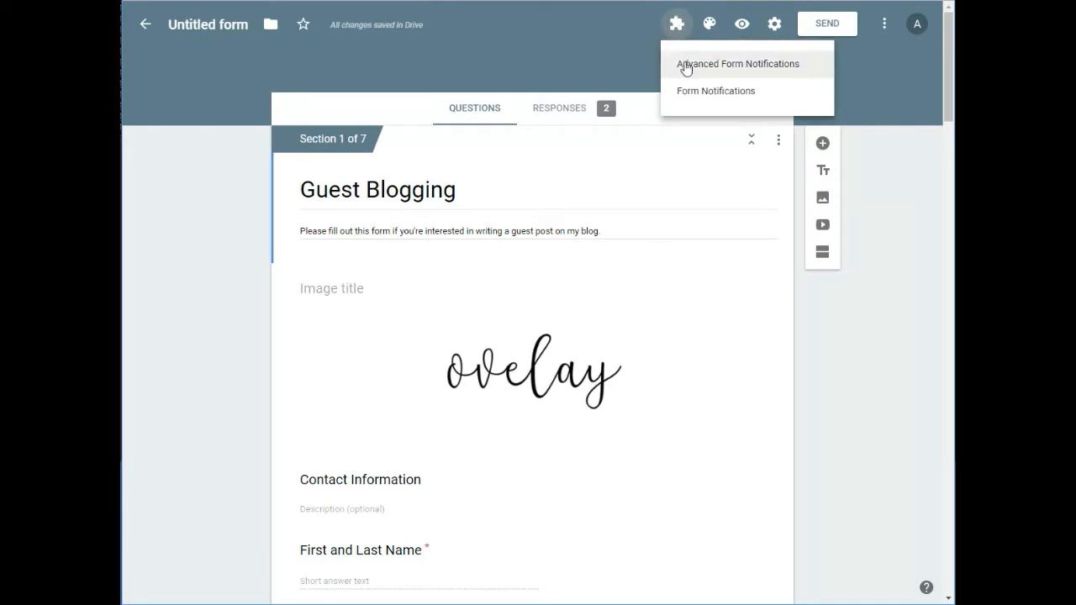
click(771, 65)
click(481, 90)
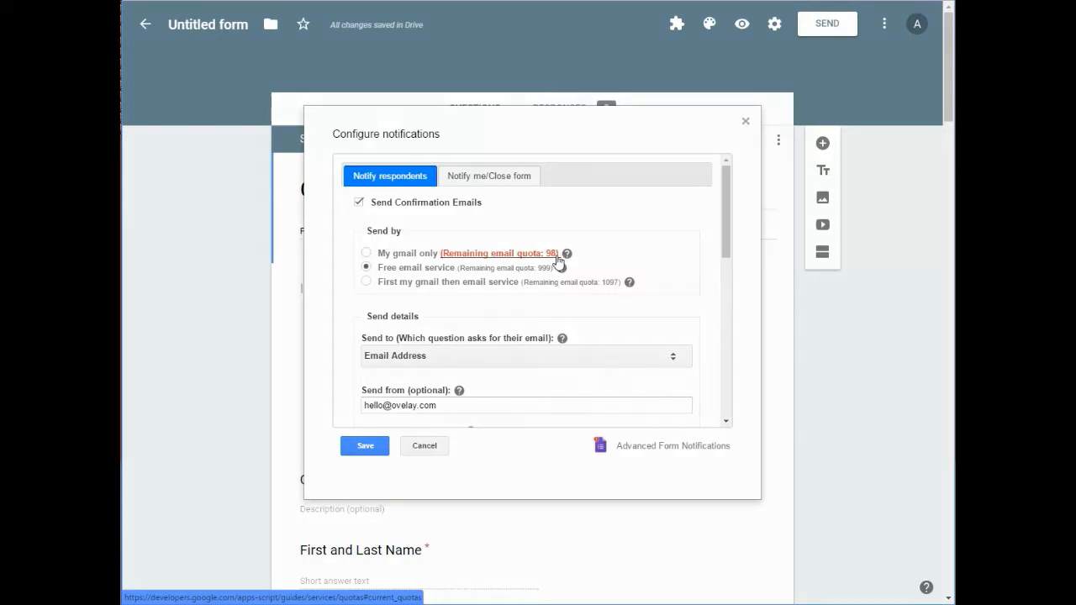
scroll(471, 286, down, 1)
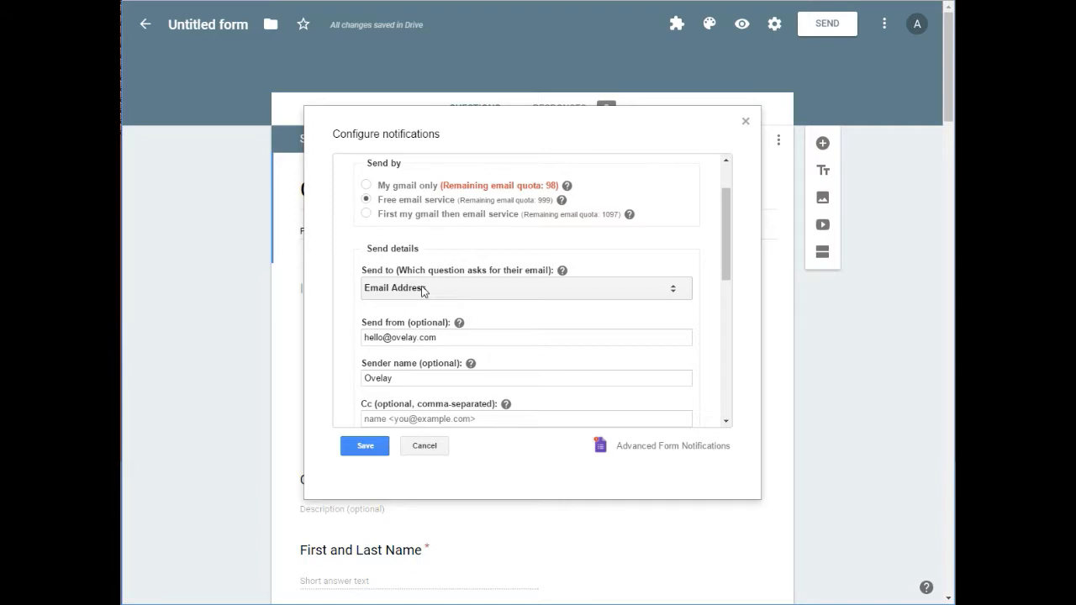
click(423, 291)
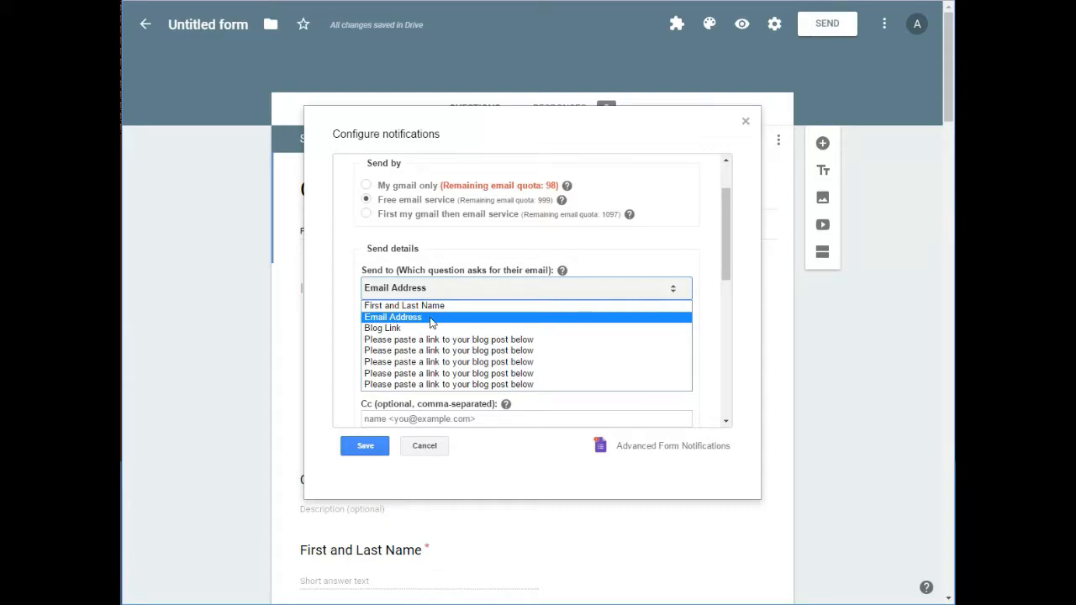
click(432, 318)
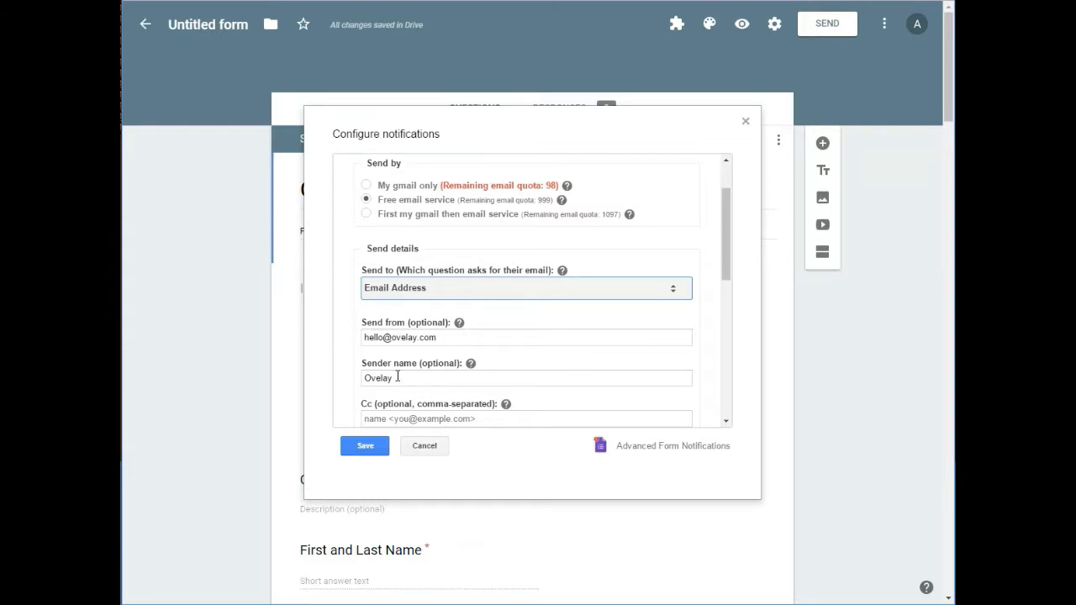
Step: Review the remaining sender details, email subject and body of the respondent notification, and save the configuration
scroll(376, 376, down, 1)
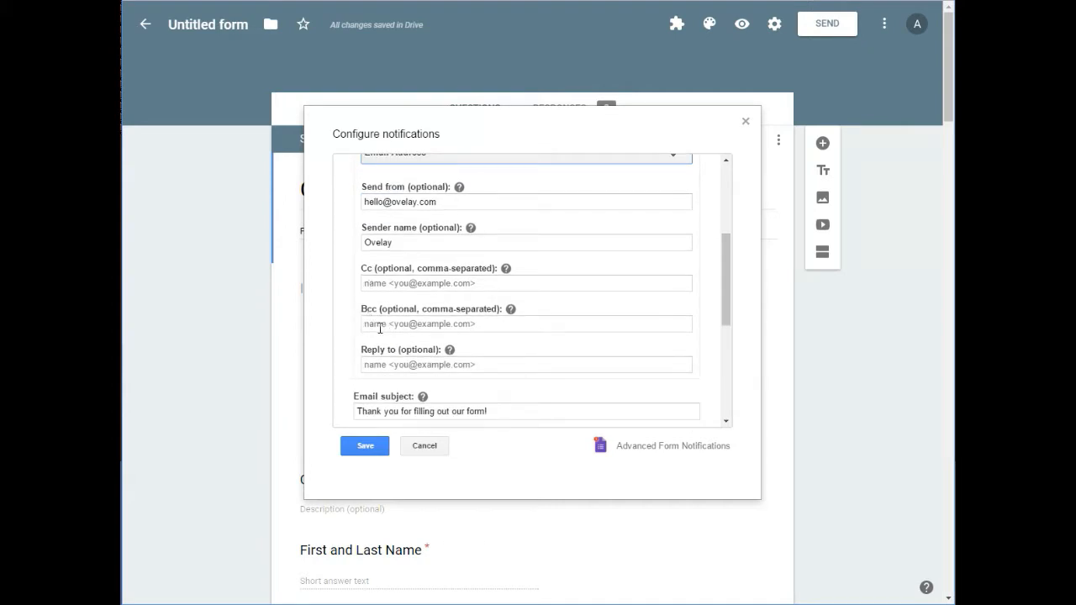
scroll(353, 359, down, 1)
scroll(352, 360, down, 3)
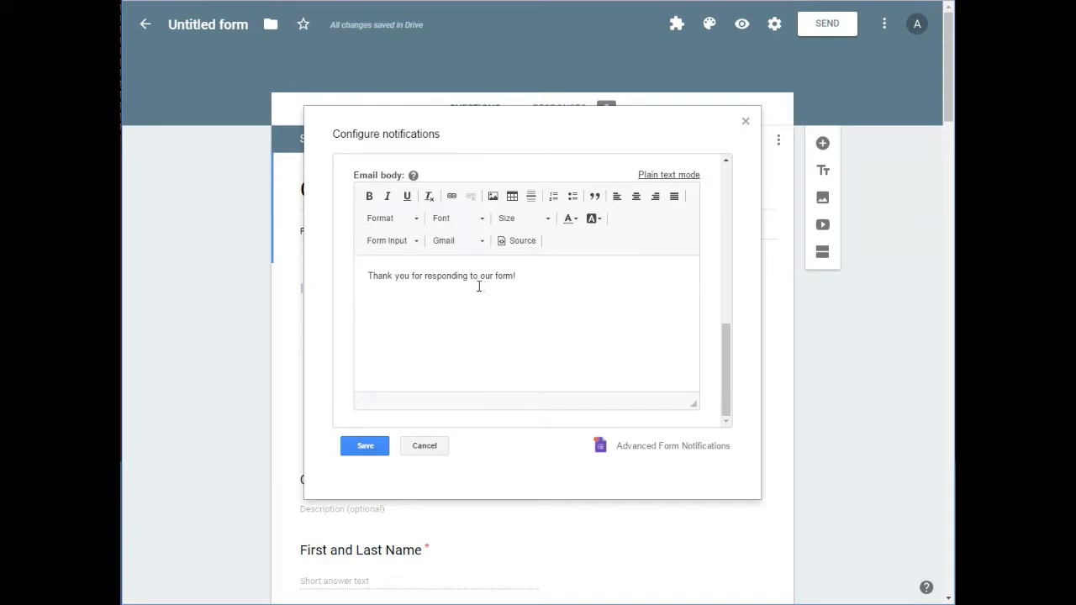
click(369, 448)
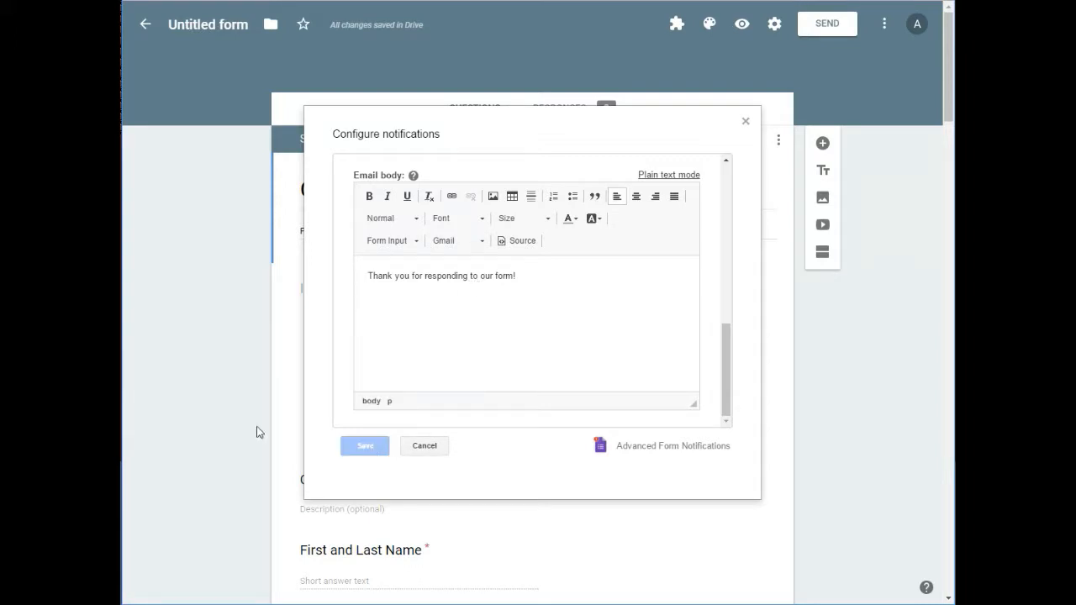
Step: Copy the form's full, unshortened sharing link from the Send form options
click(824, 28)
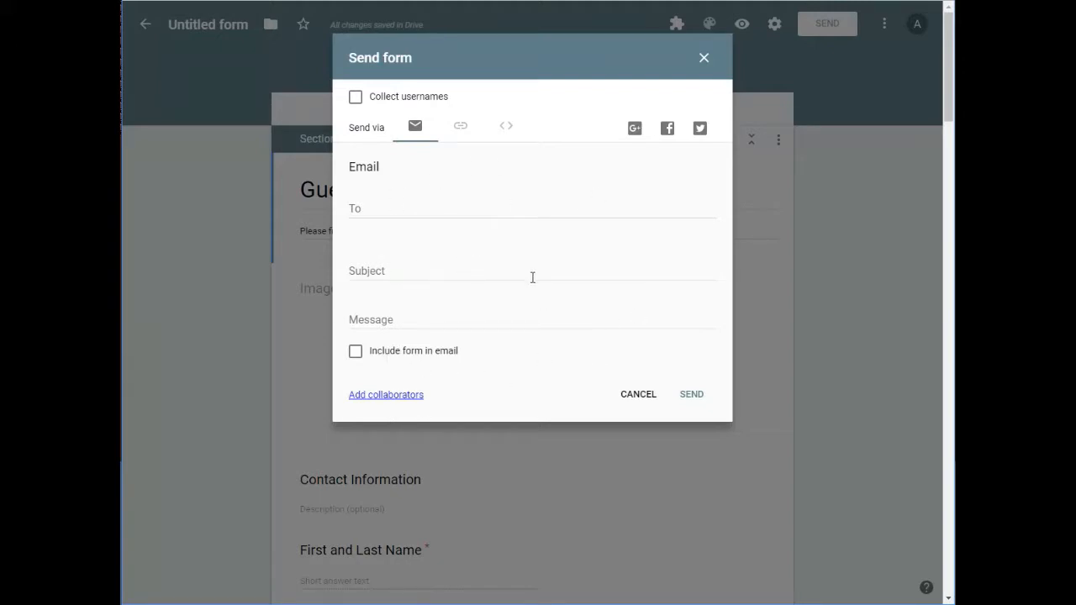
click(461, 128)
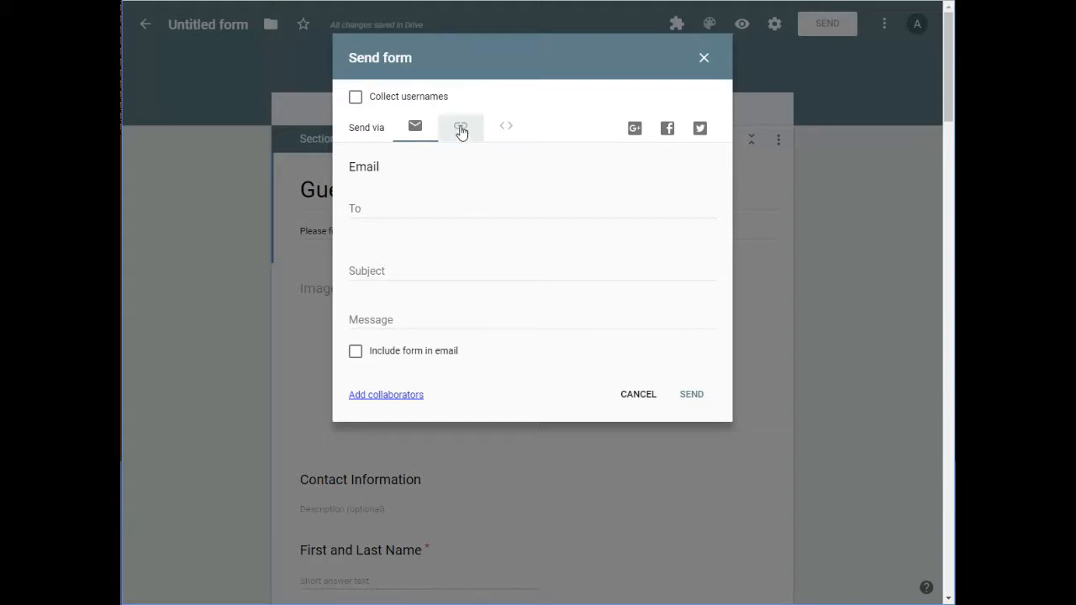
click(401, 196)
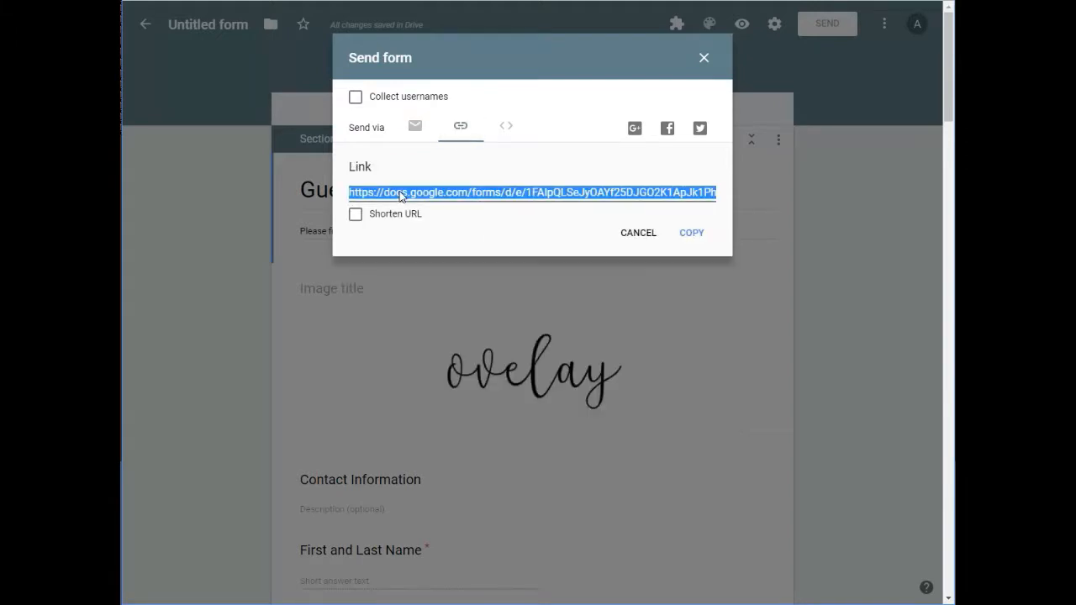
right_click(400, 195)
click(427, 202)
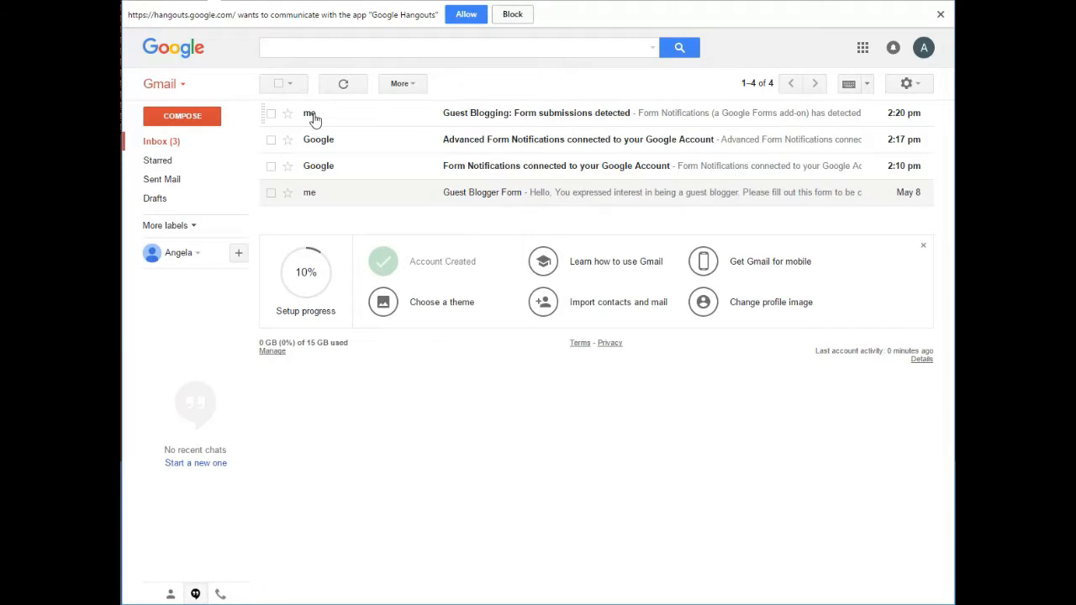
Step: In Gmail, block the Hangouts request and add "Please click here to fill out our Guest Blogging Form" below the logo in the email signature
click(512, 14)
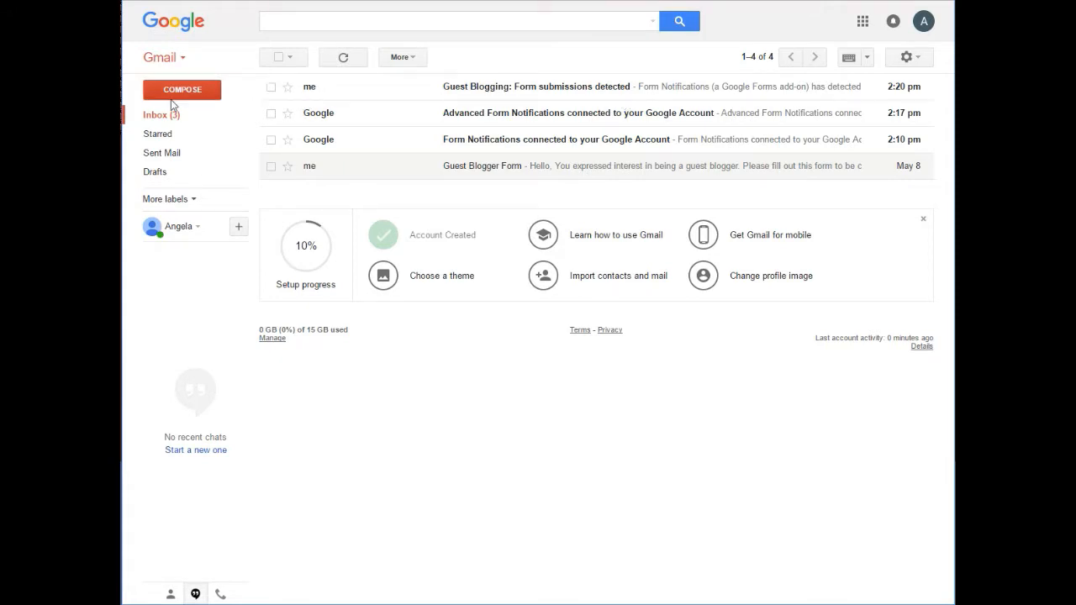
click(908, 57)
click(861, 208)
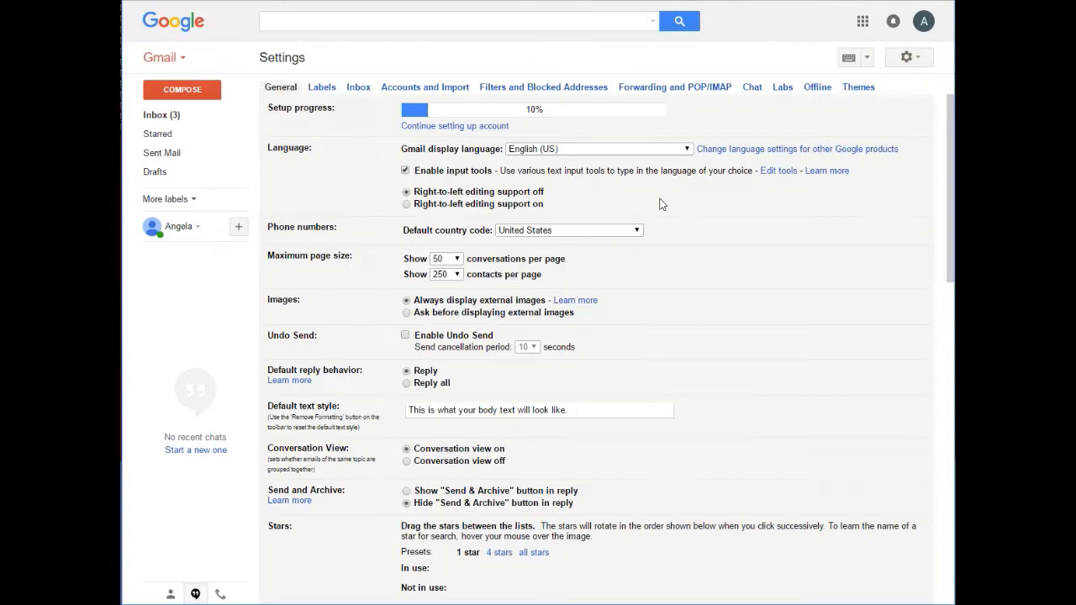
scroll(423, 204, down, 2)
scroll(423, 204, down, 8)
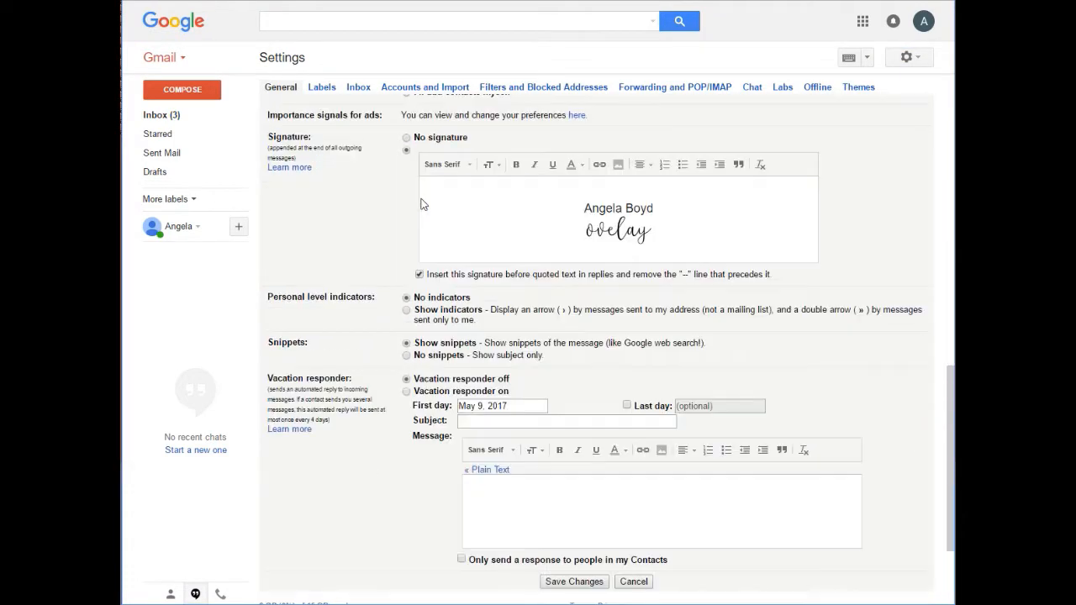
click(606, 254)
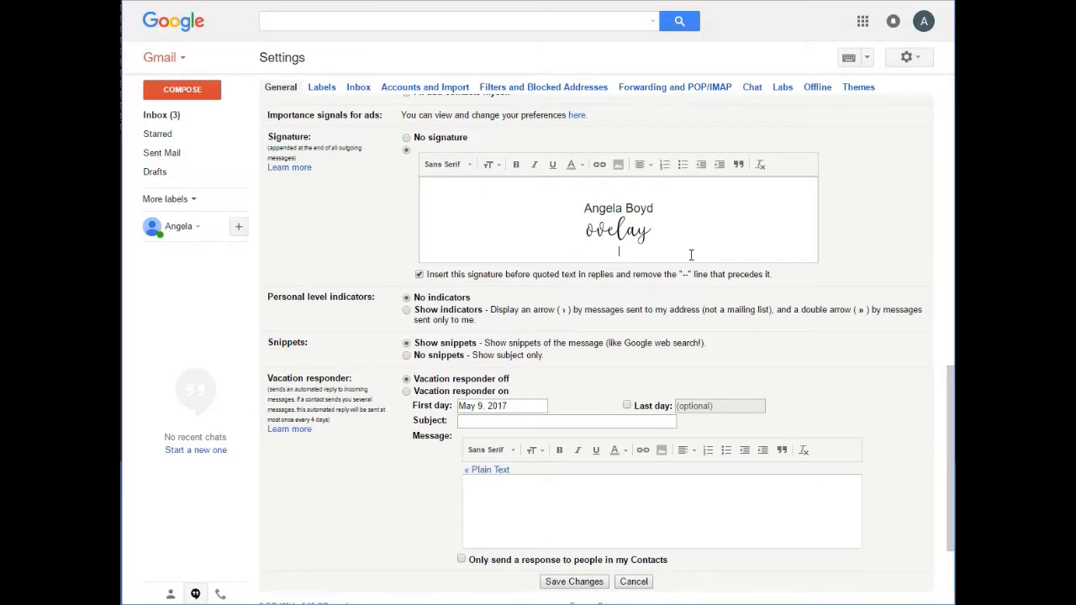
text(Please click here to fill out our Guest Blogging Form)
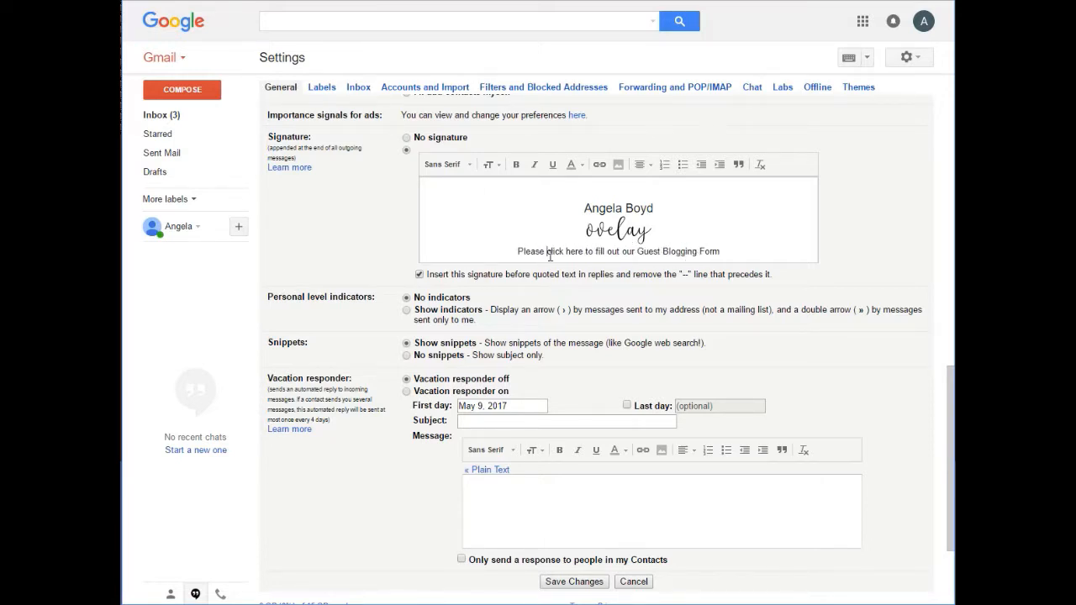
Step: Link the words "click here" in the signature to the copied form web address
drag(548, 254, 585, 254)
click(600, 166)
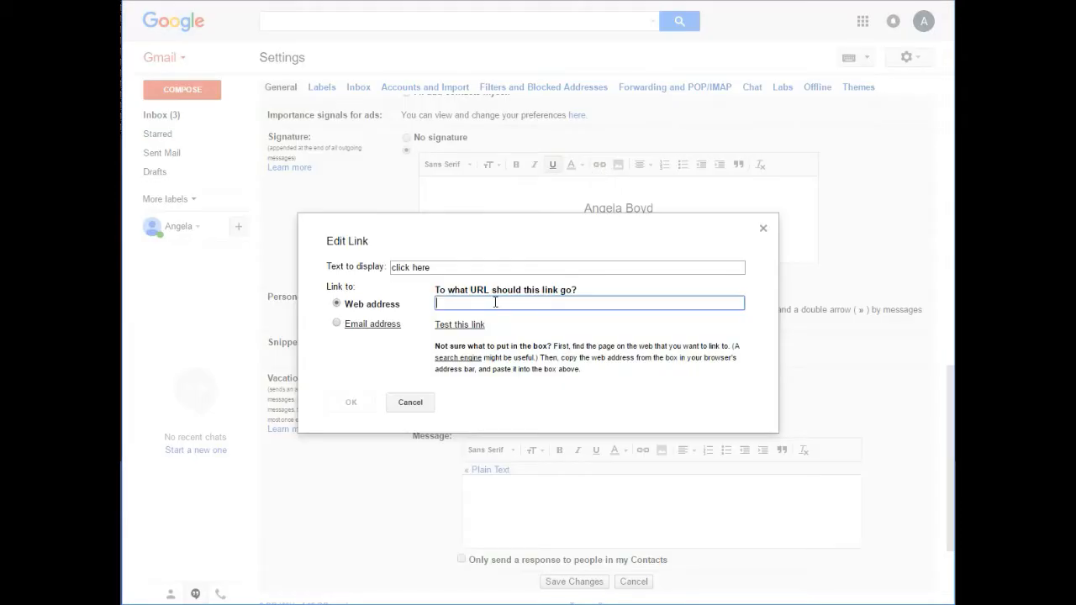
right_click(495, 302)
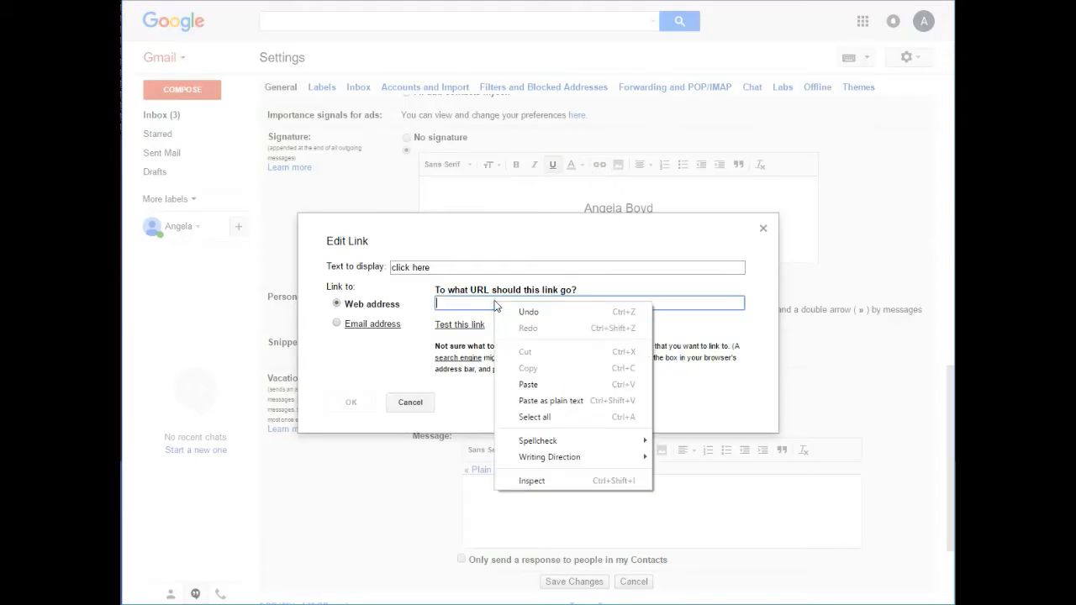
click(535, 385)
click(350, 404)
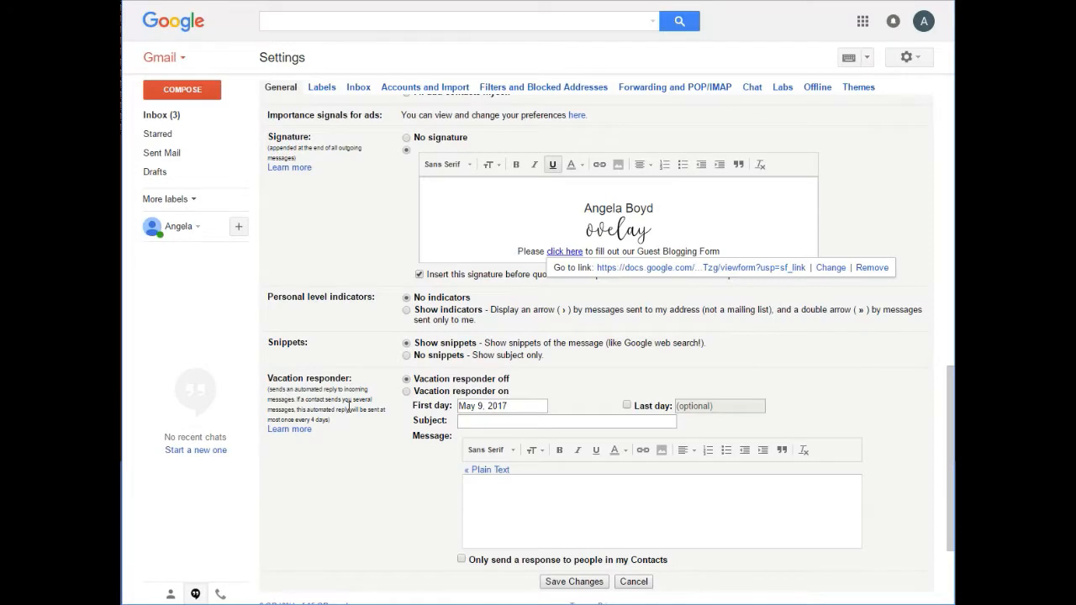
Step: Check how the signature looks in a new email message and discard the draft
click(200, 95)
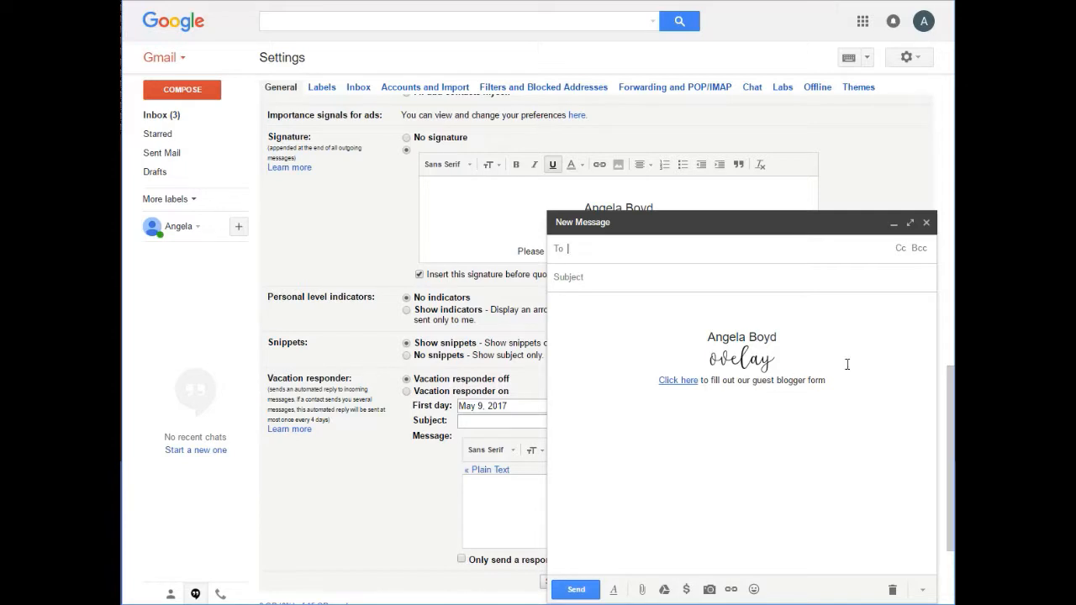
click(892, 589)
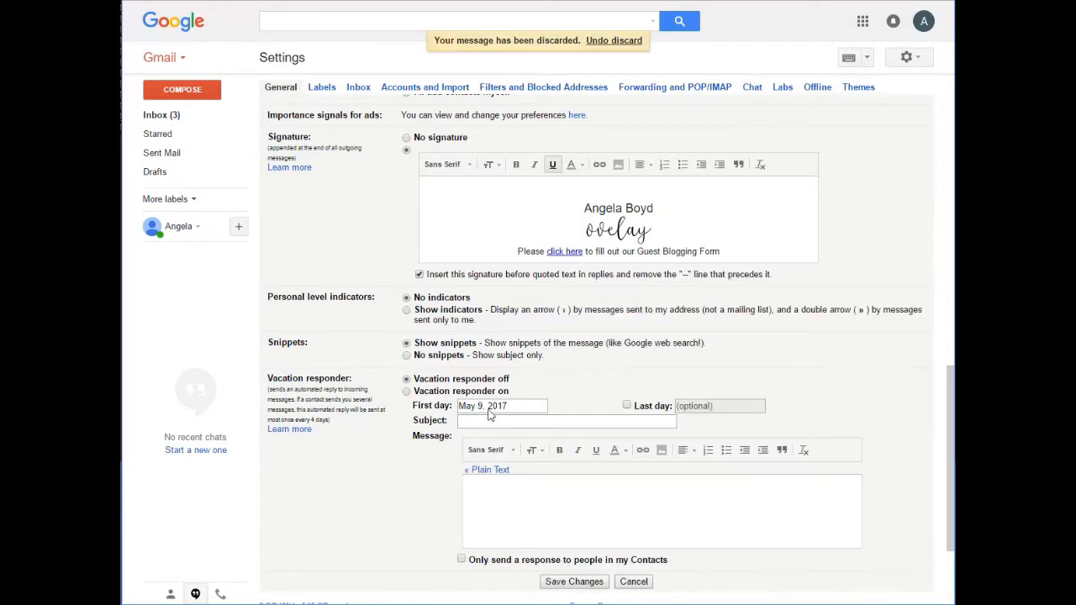
Step: Remove the guest blogging form line below the logo from the Gmail signature and save the settings
scroll(280, 282, up, 1)
scroll(278, 284, up, 1)
mouse_move(517, 387)
mouse_down()
mouse_move(757, 362)
mouse_move(743, 403)
mouse_up()
key(BackSpace)
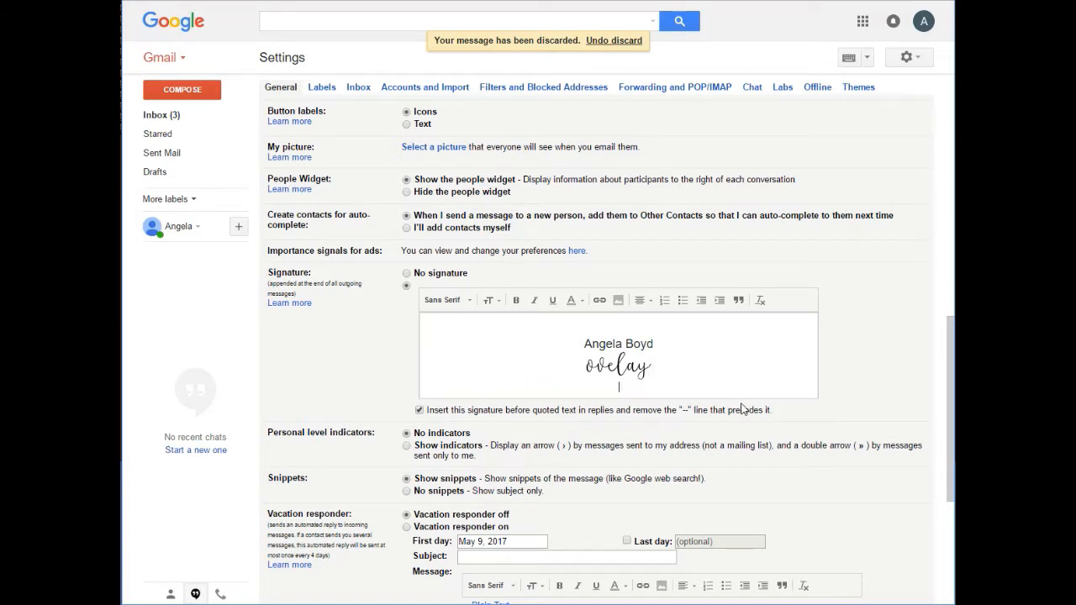
scroll(289, 496, down, 1)
scroll(290, 496, down, 5)
click(570, 446)
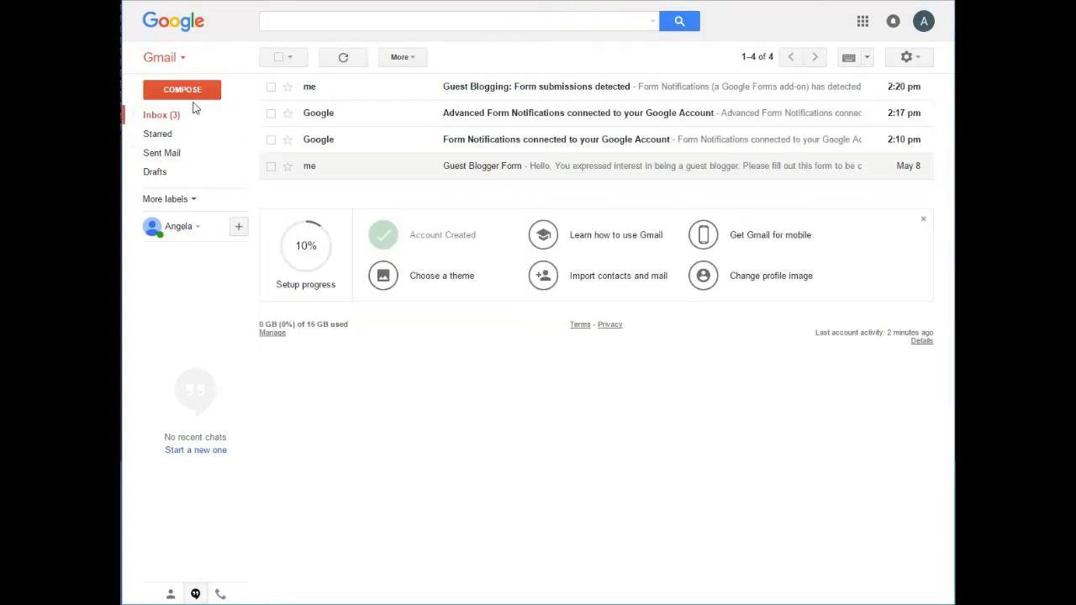
Step: Compose an email titled "Guest Blogging" to the recipient's address, reading "Thank you for your interest in being a guest blogger. Please fill out our Guest blogger form here."
click(193, 102)
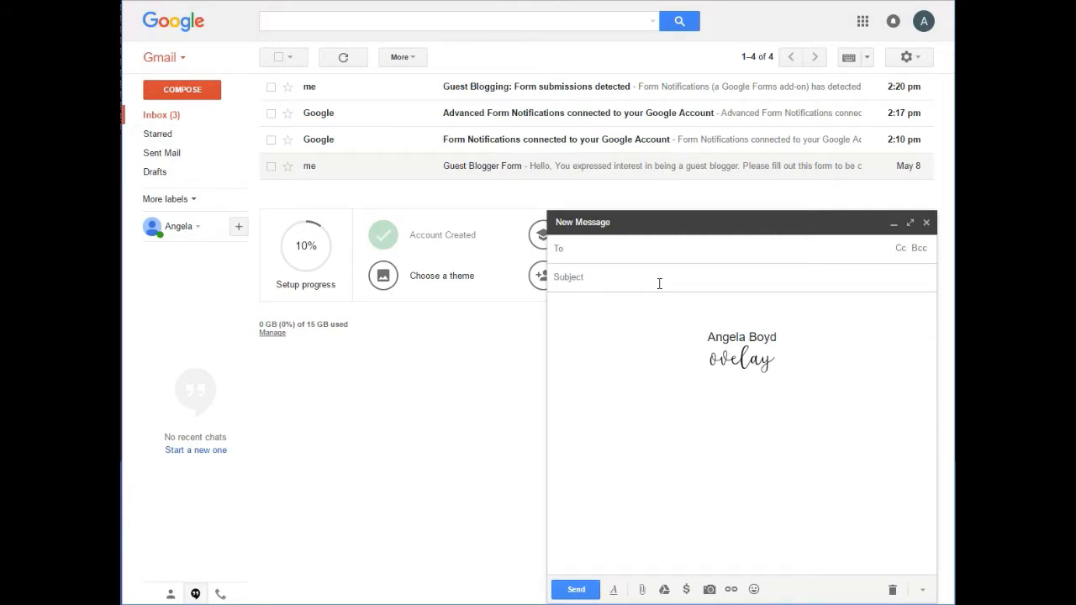
key(Tab)
text(Guest Blogging)
key(Tab)
text(Thank youf or)
key(BackSpace)
key(BackSpace)
key(BackSpace)
key(BackSpace)
text(for your interest in being a guest b)
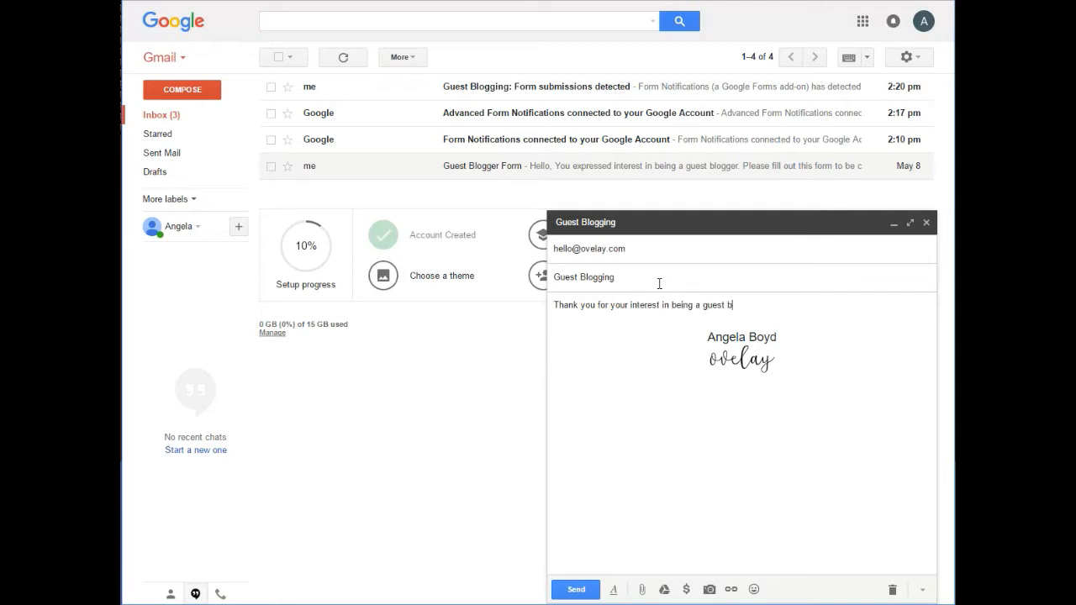
text(logger. Please fill out our Guest blogger form here)
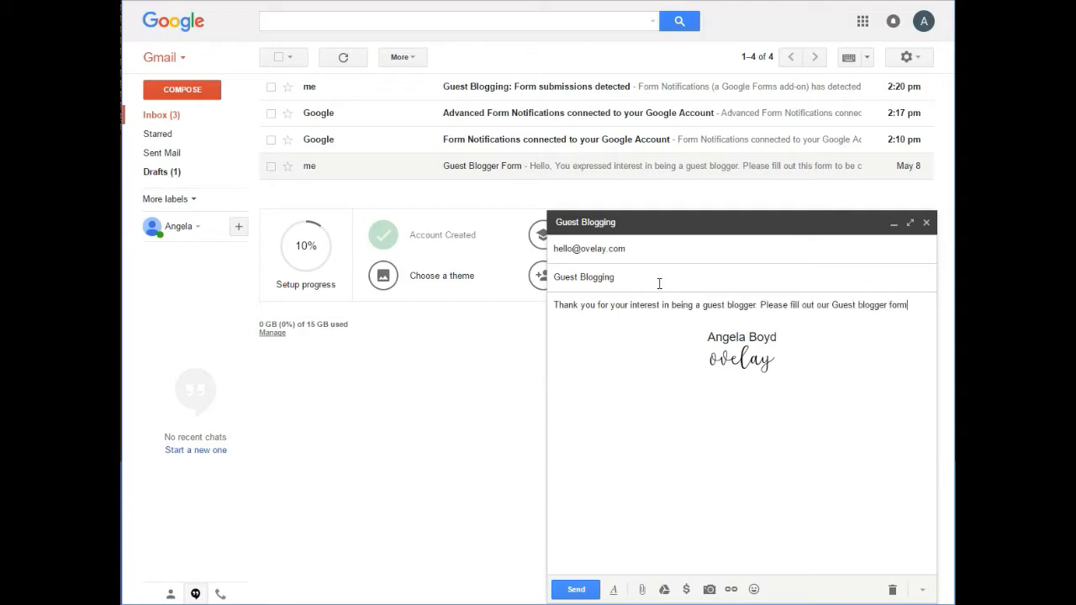
Step: Link the words "Please fill out" in the email body to the copied form web address
drag(761, 306, 814, 305)
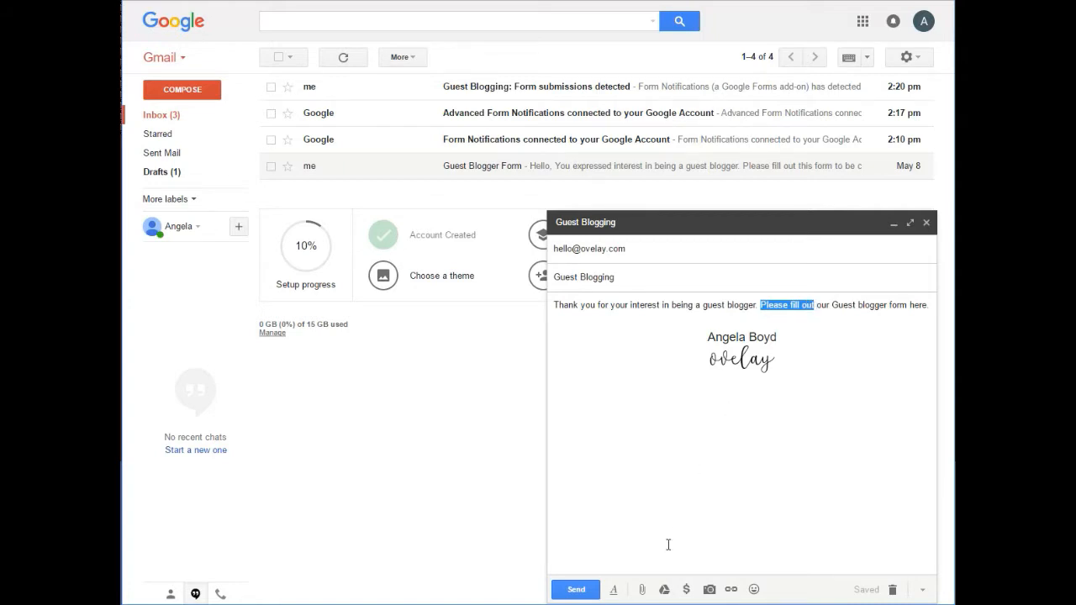
click(730, 590)
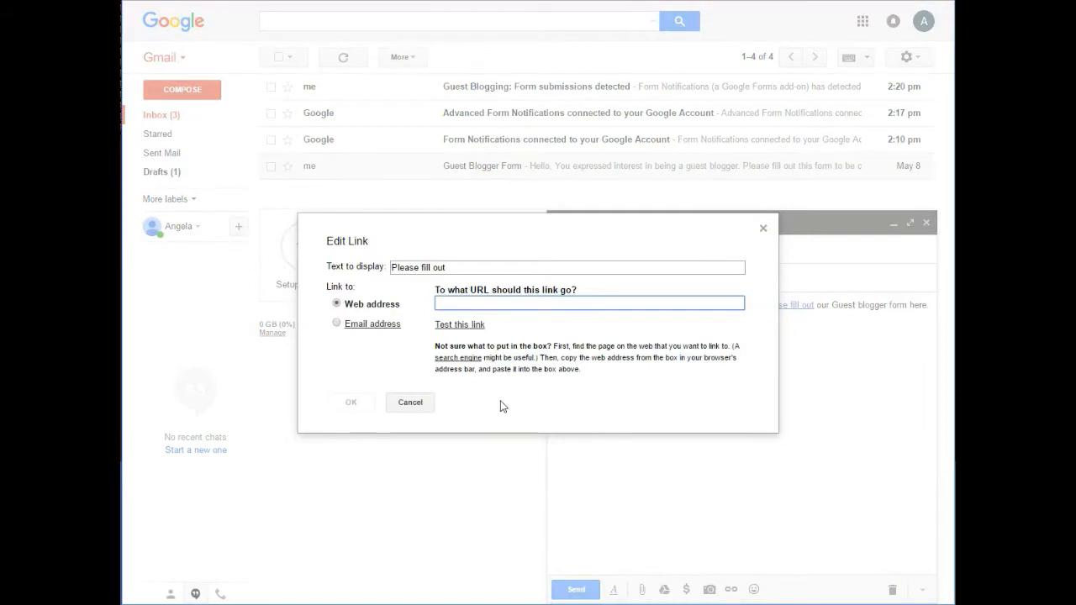
right_click(476, 305)
click(510, 385)
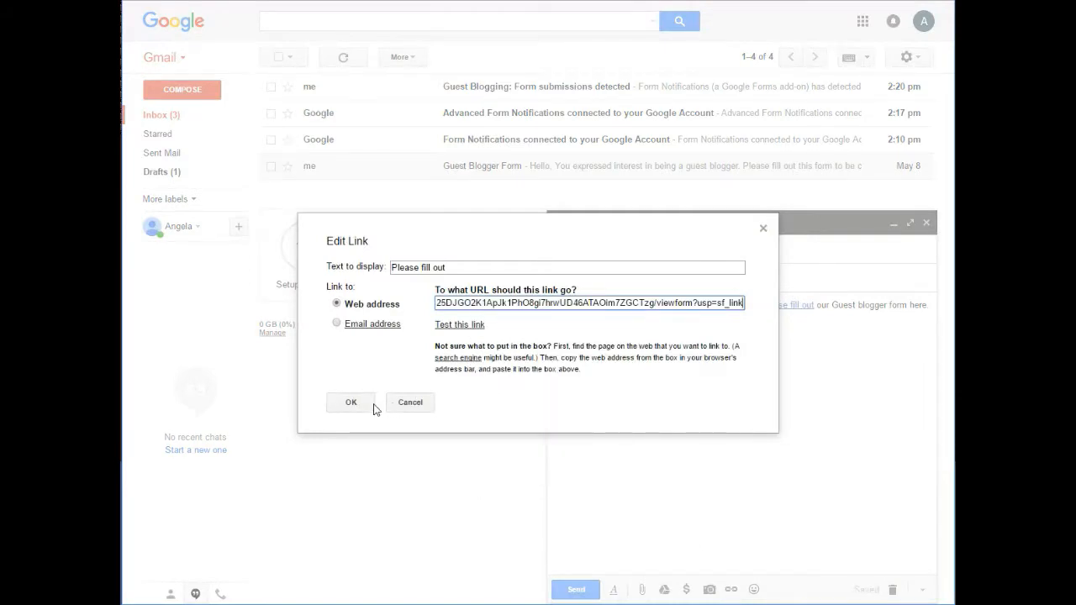
click(370, 407)
click(713, 421)
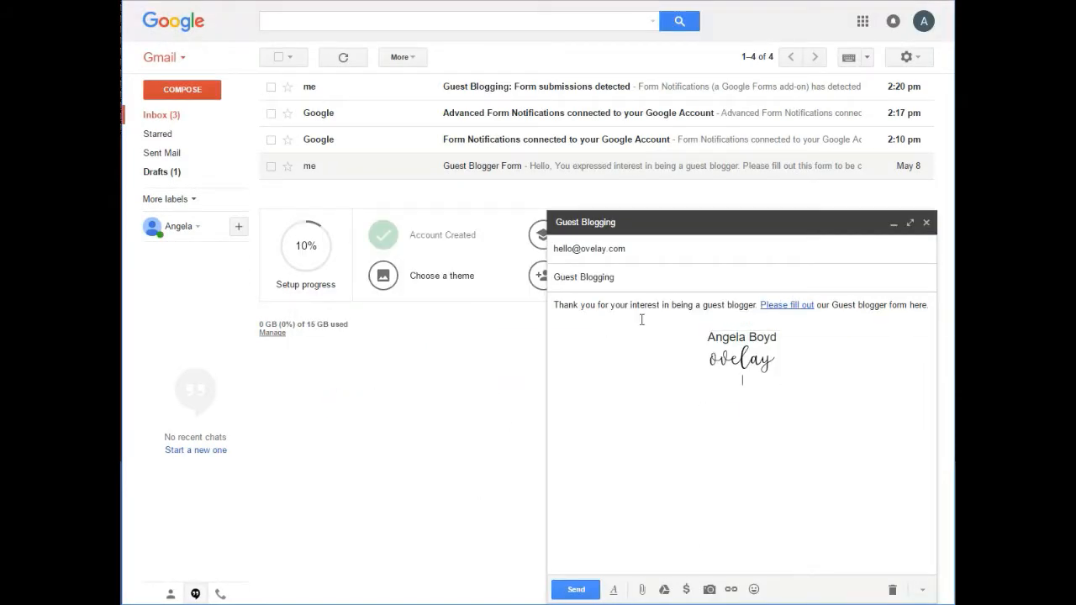
Step: Check the link on "Please fill out" in the email and discard the draft
click(777, 306)
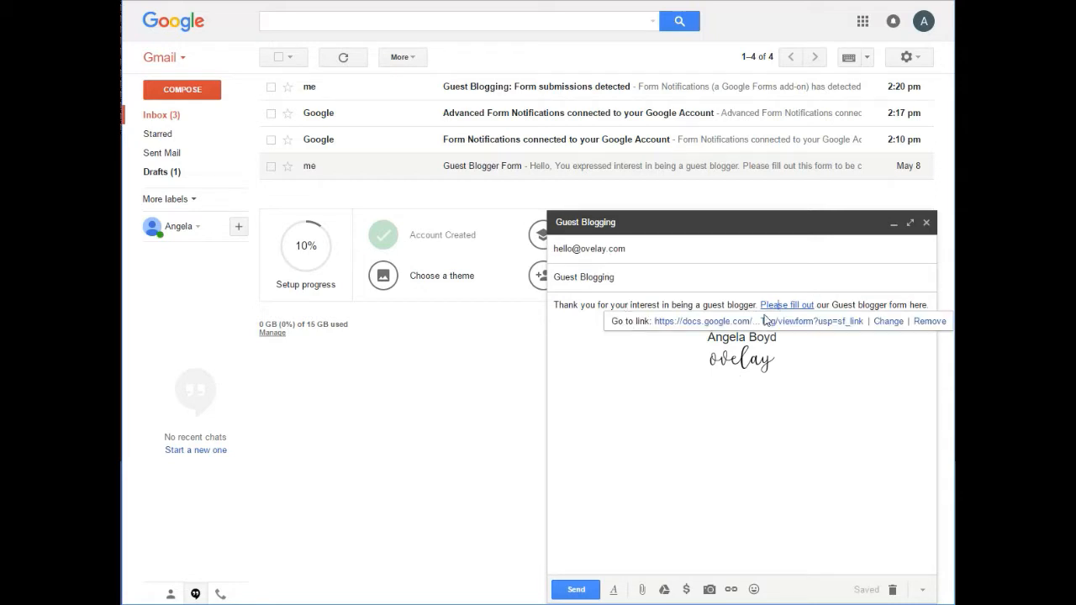
click(820, 401)
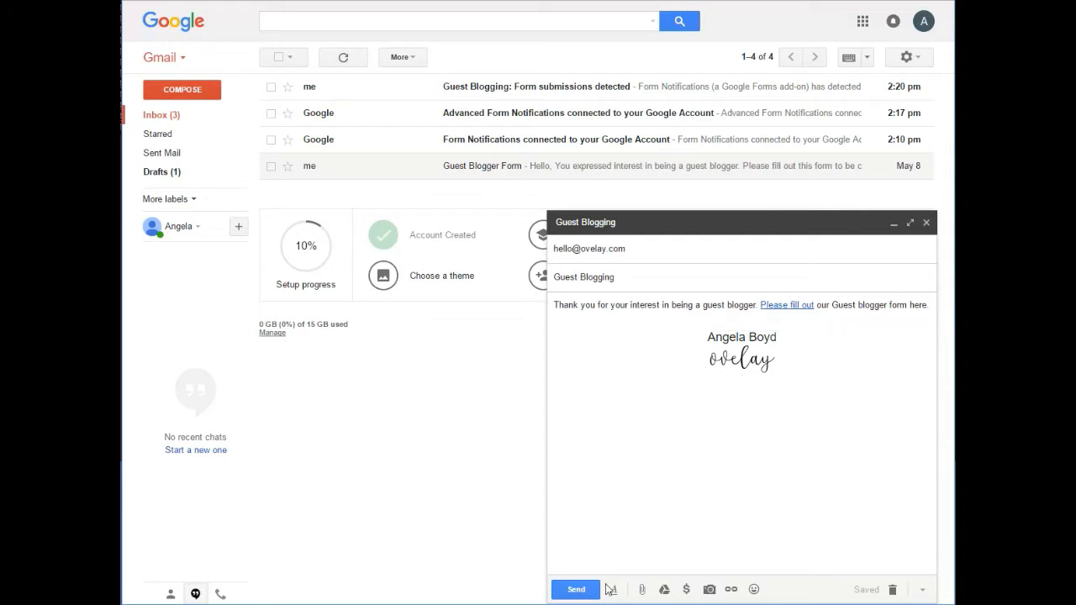
click(899, 591)
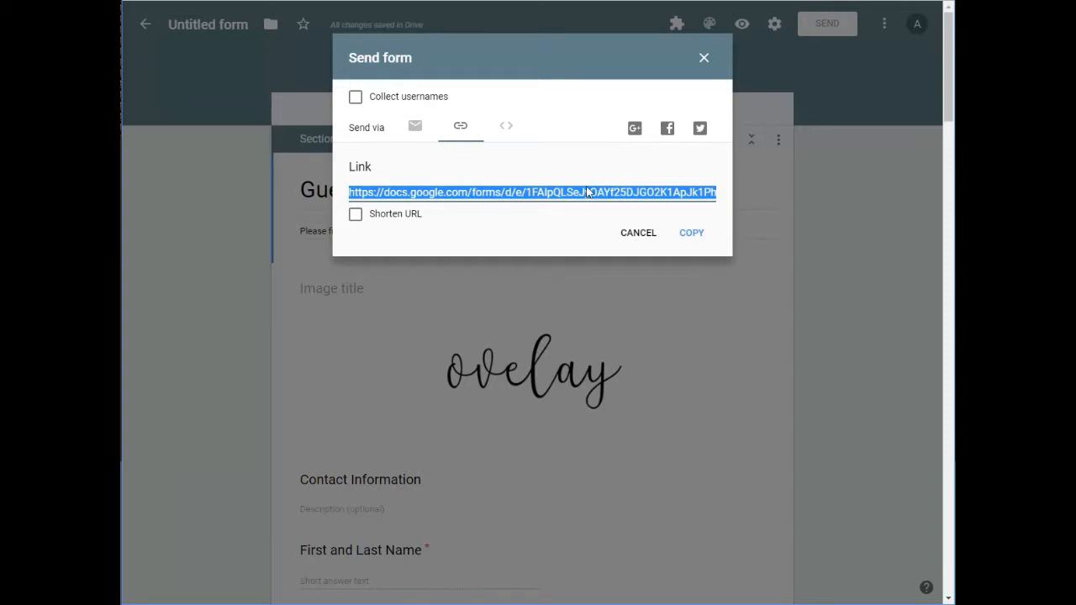
Step: In the Google Form's Send form dialog, copy the Embed HTML code
click(505, 133)
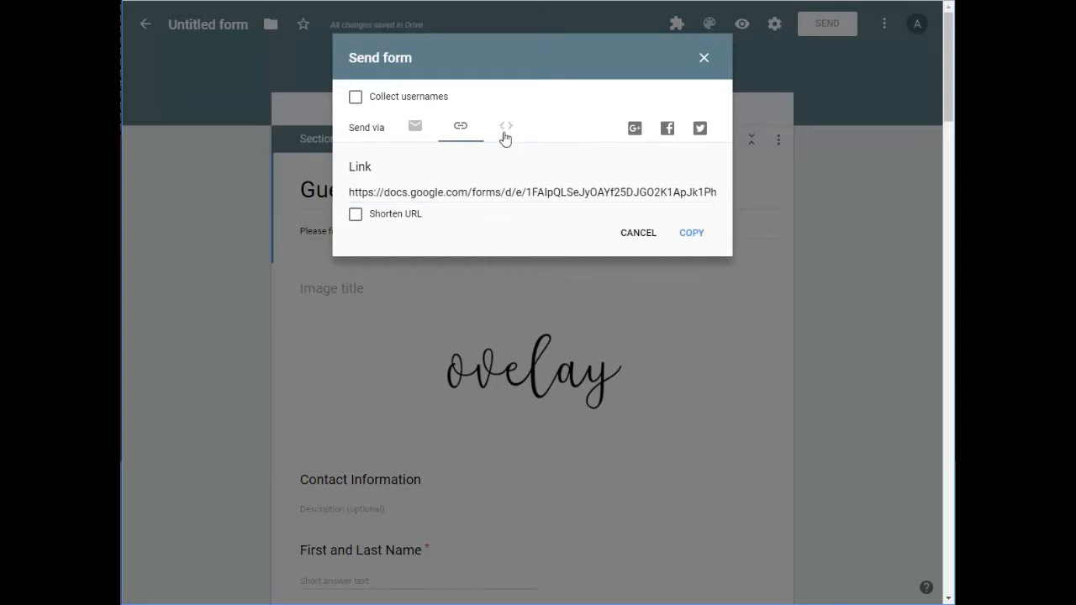
click(505, 135)
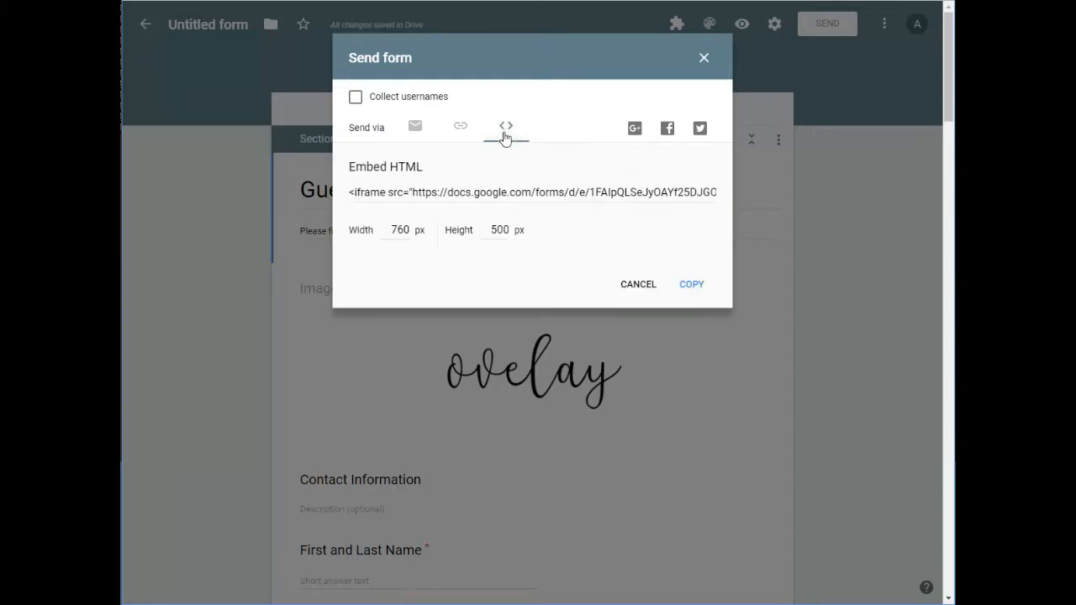
click(487, 196)
right_click(492, 196)
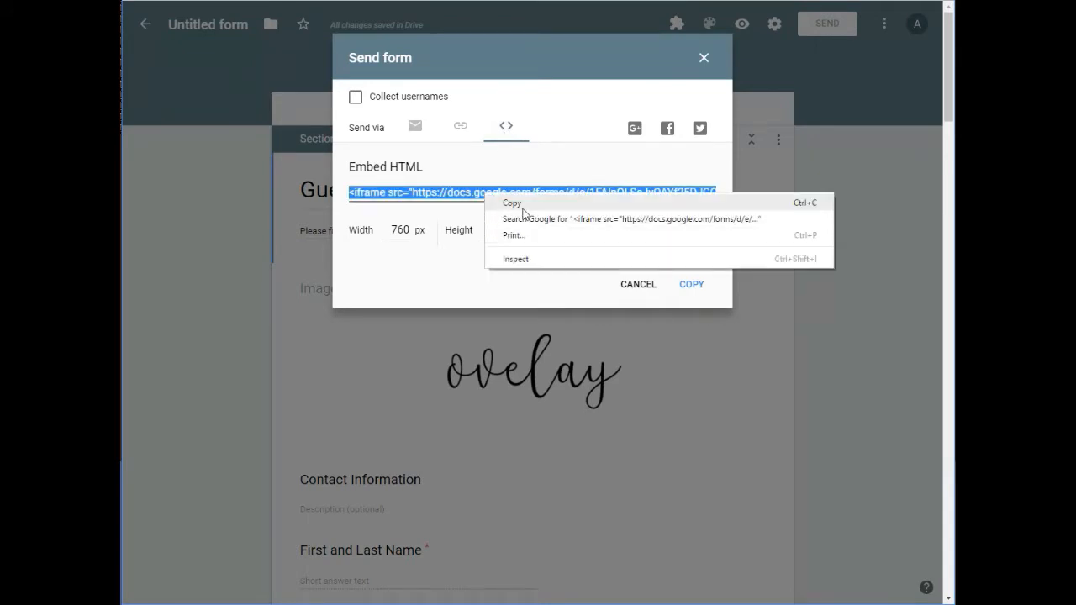
click(503, 204)
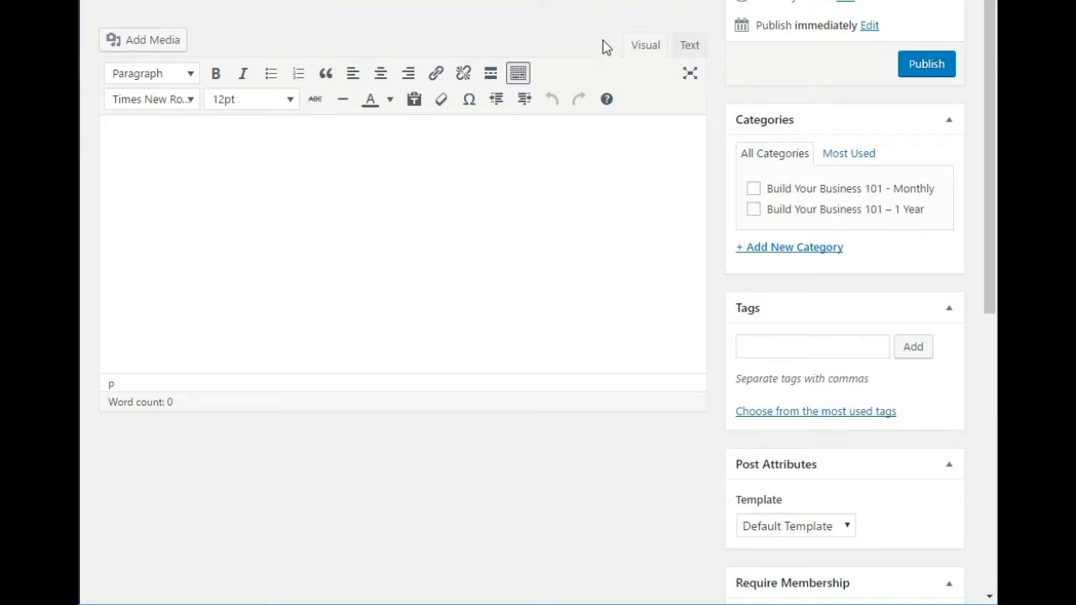
Step: In the WordPress post, paste the form's embed code into the content as HTML text and publish the post
click(691, 48)
click(110, 118)
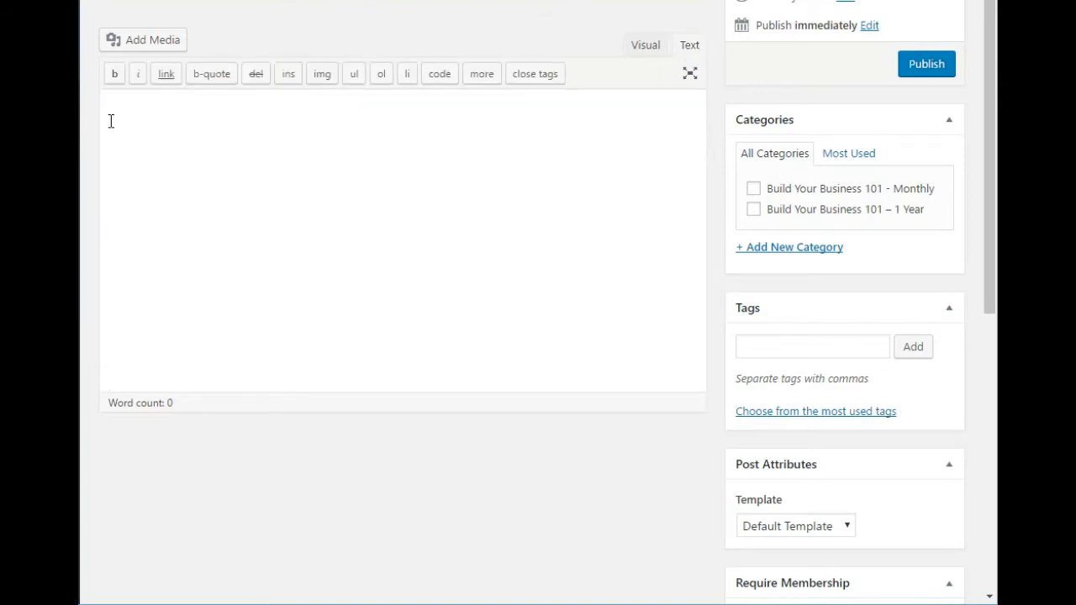
right_click(159, 123)
click(196, 221)
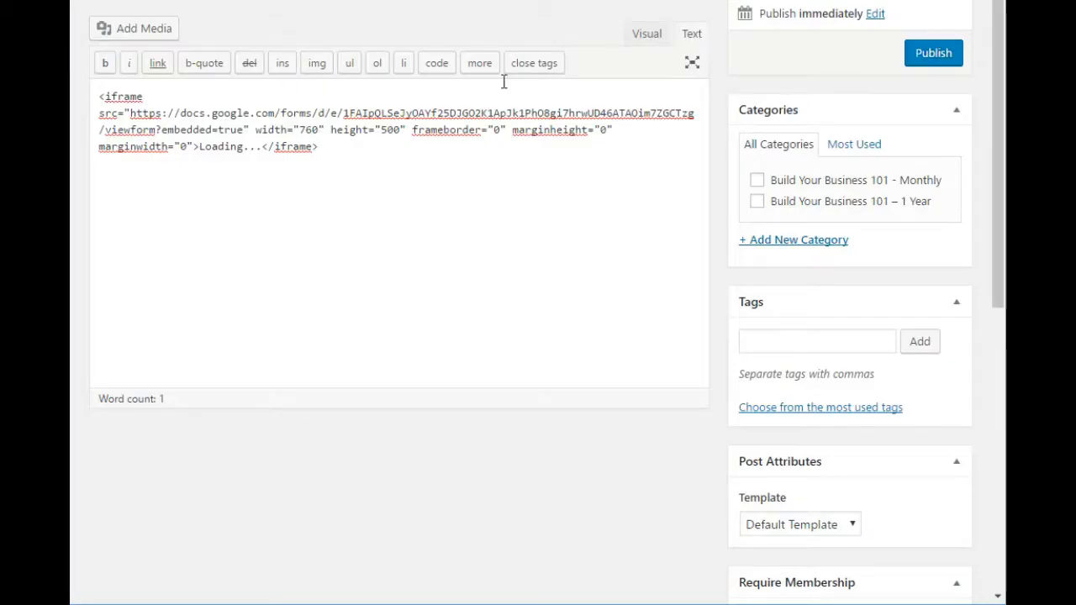
click(935, 56)
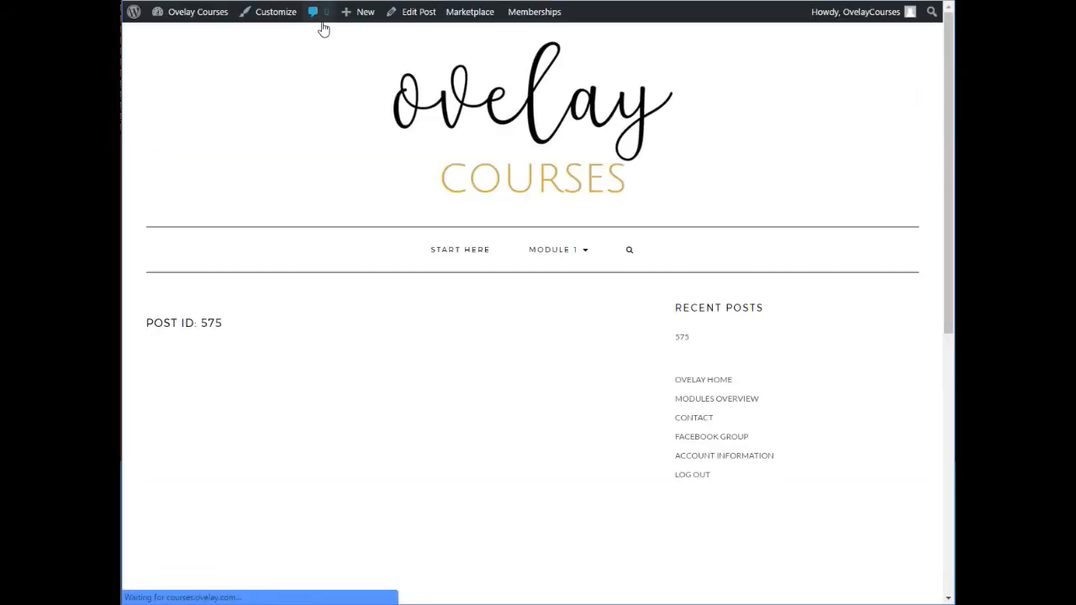
Step: Examine how the embedded Guest Blogging form displays and scrolls within the published post
scroll(342, 98, down, 3)
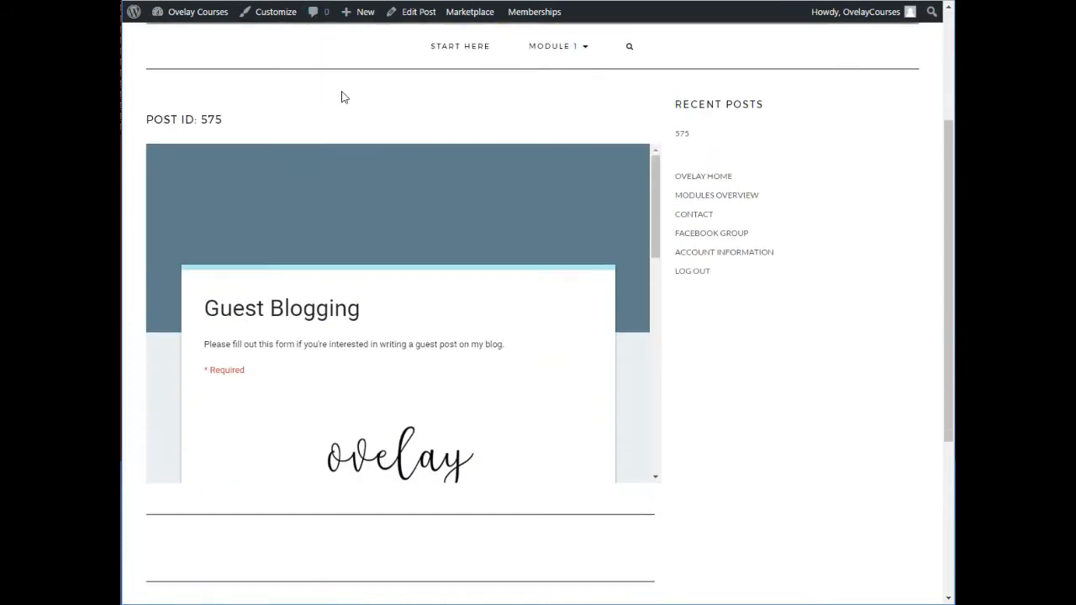
scroll(341, 99, down, 5)
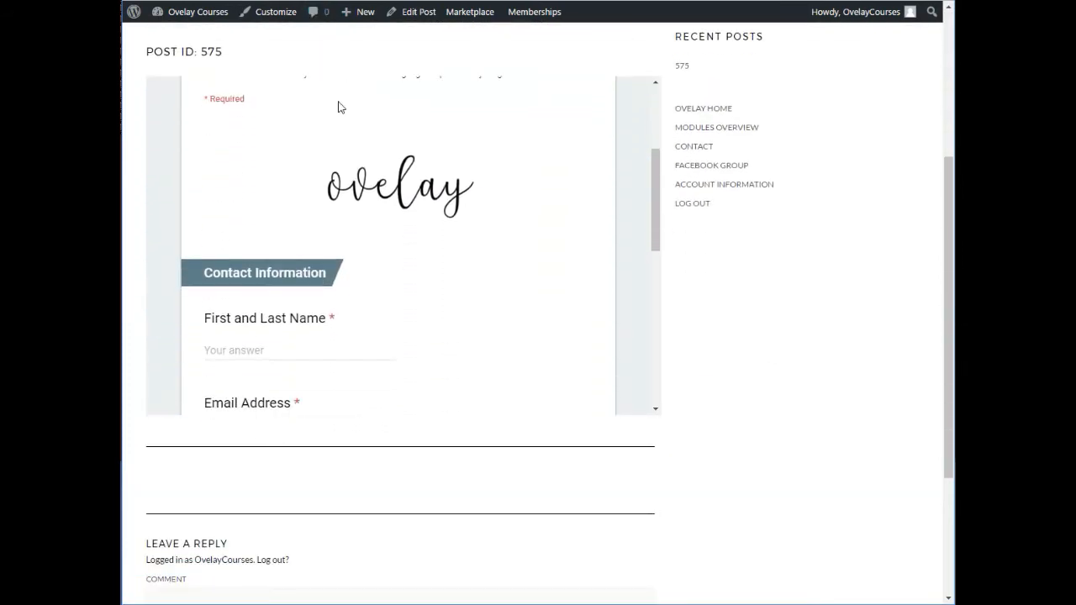
scroll(338, 116, up, 7)
scroll(338, 117, down, 5)
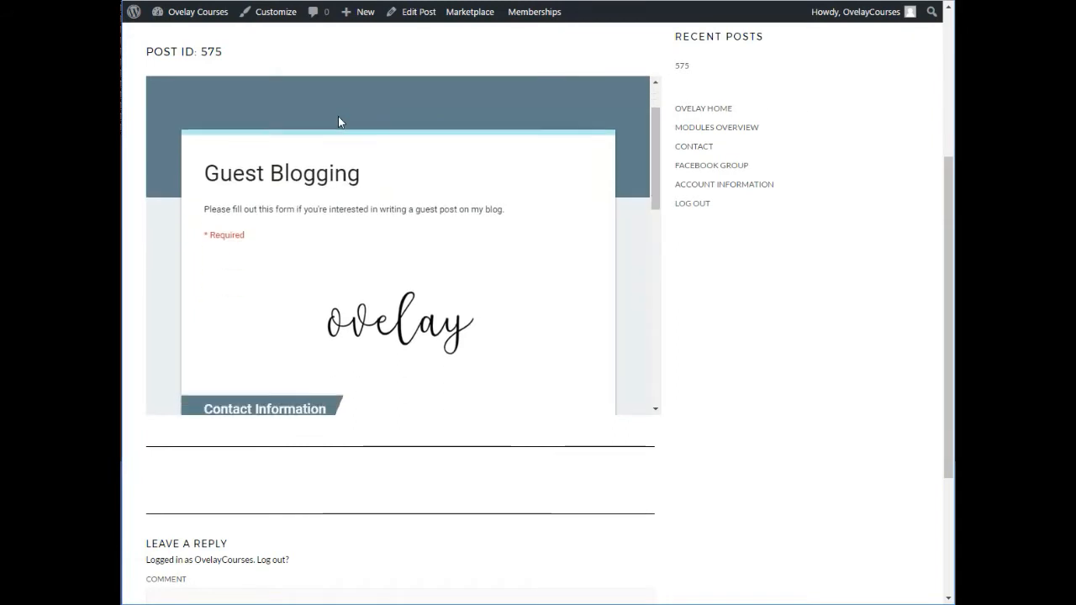
scroll(876, 288, up, 2)
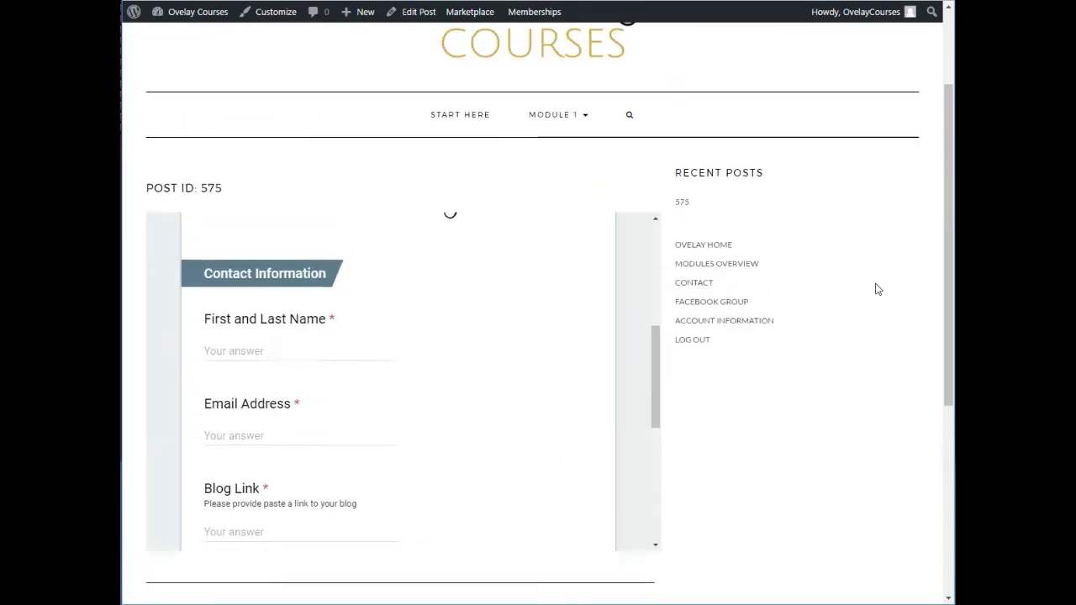
scroll(875, 286, down, 5)
scroll(874, 286, up, 2)
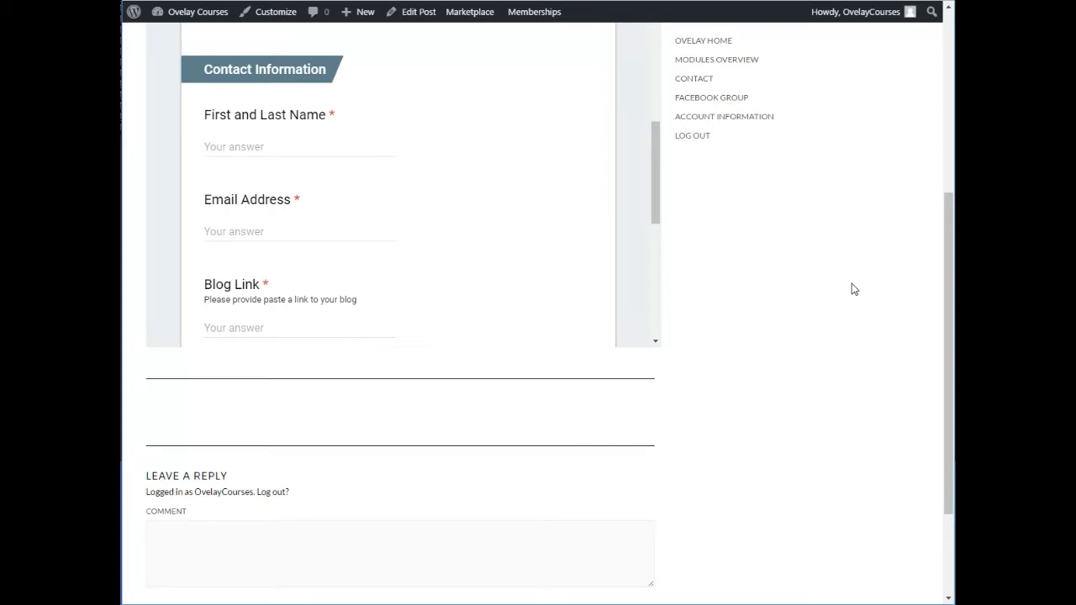
scroll(566, 183, up, 3)
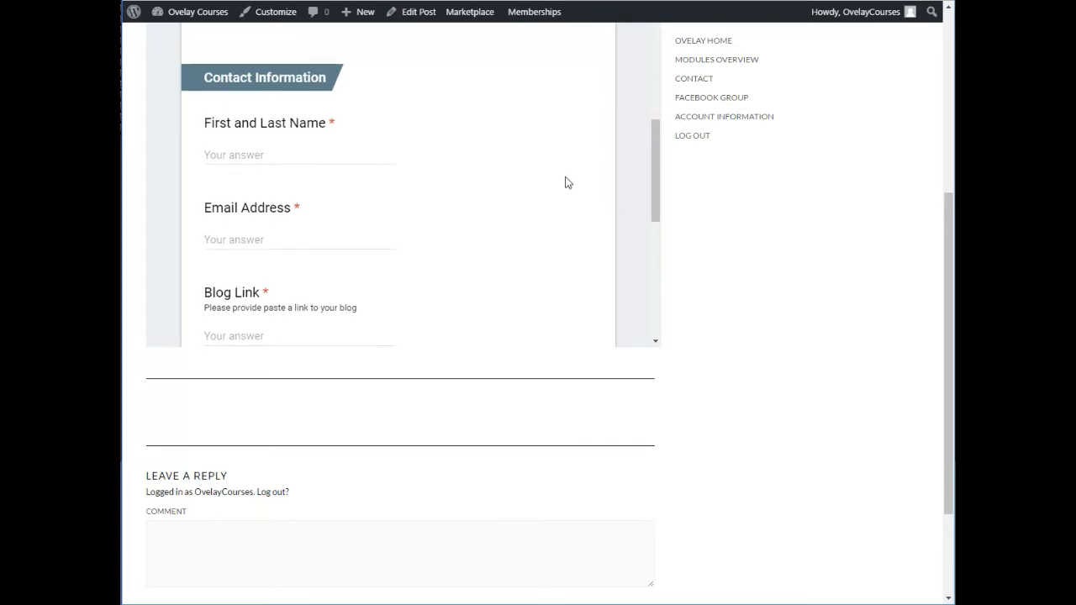
scroll(567, 183, down, 5)
scroll(567, 183, up, 5)
scroll(564, 180, down, 4)
scroll(564, 180, up, 1)
scroll(891, 284, up, 3)
scroll(882, 288, down, 2)
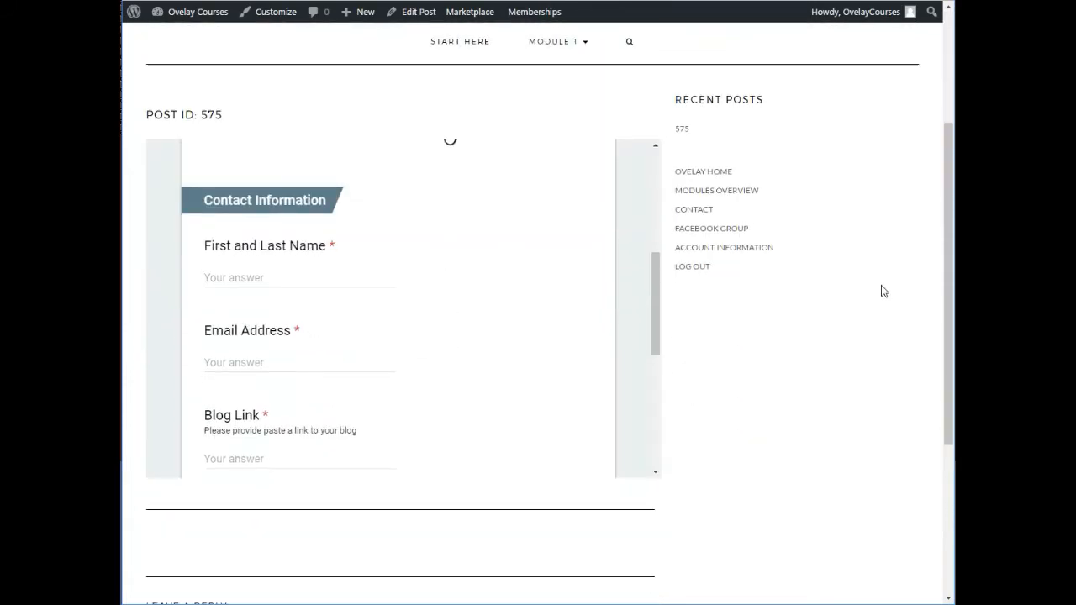
scroll(595, 276, down, 5)
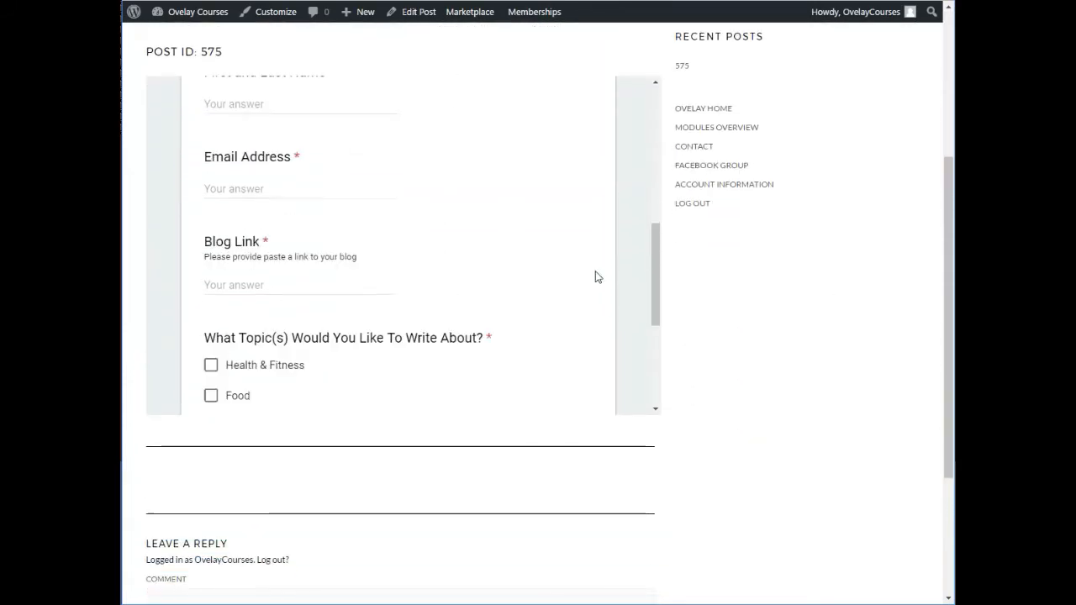
scroll(594, 282, up, 6)
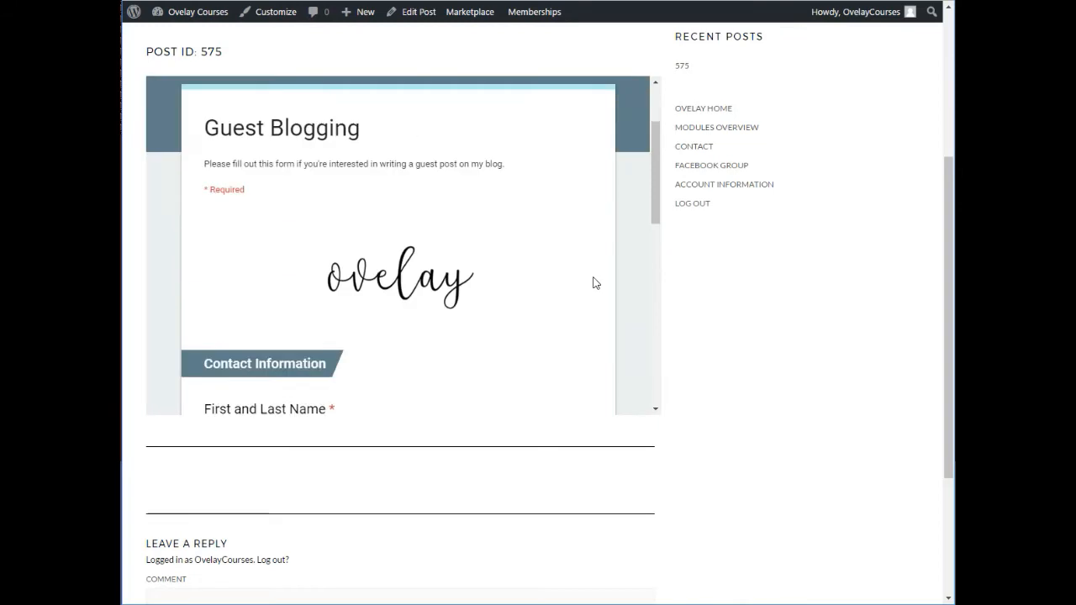
scroll(594, 282, down, 2)
scroll(593, 282, down, 3)
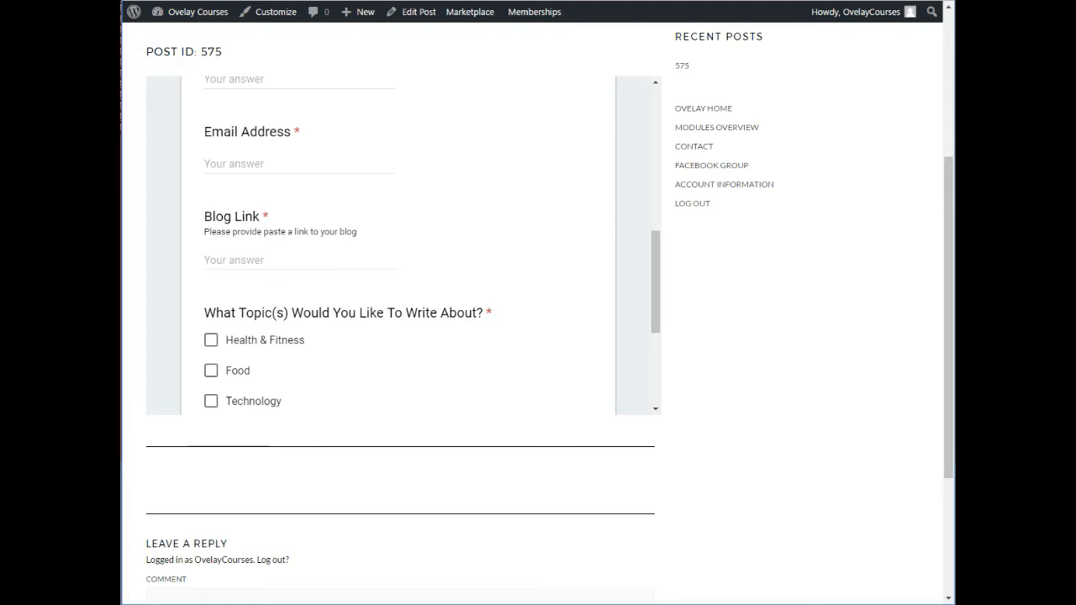
Step: Update the post with an iframe height of 800 and review the embedded form on the published page
click(400, 13)
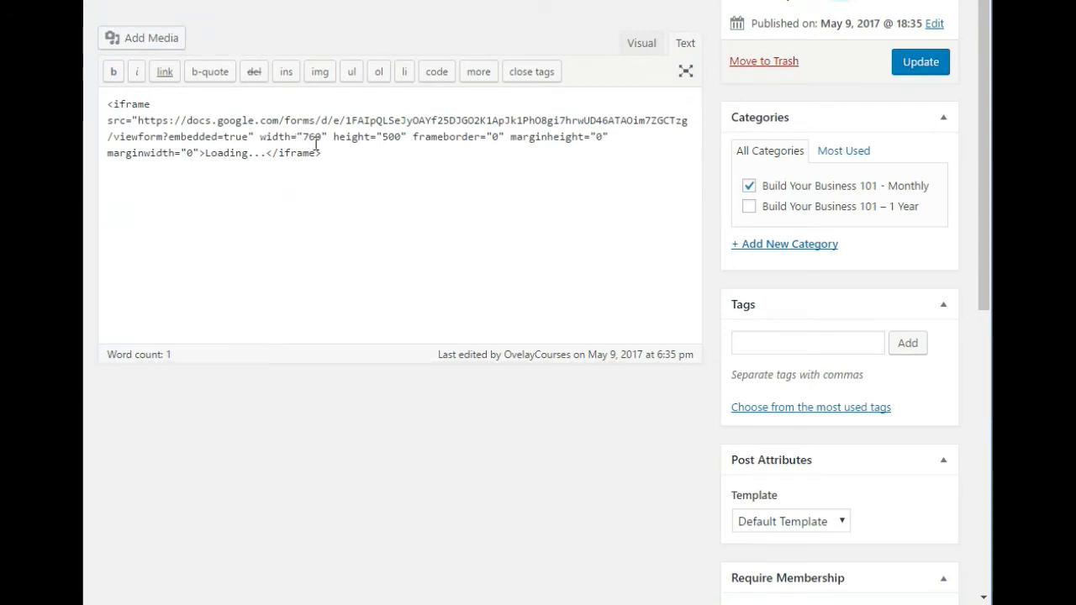
click(391, 137)
key(BackSpace)
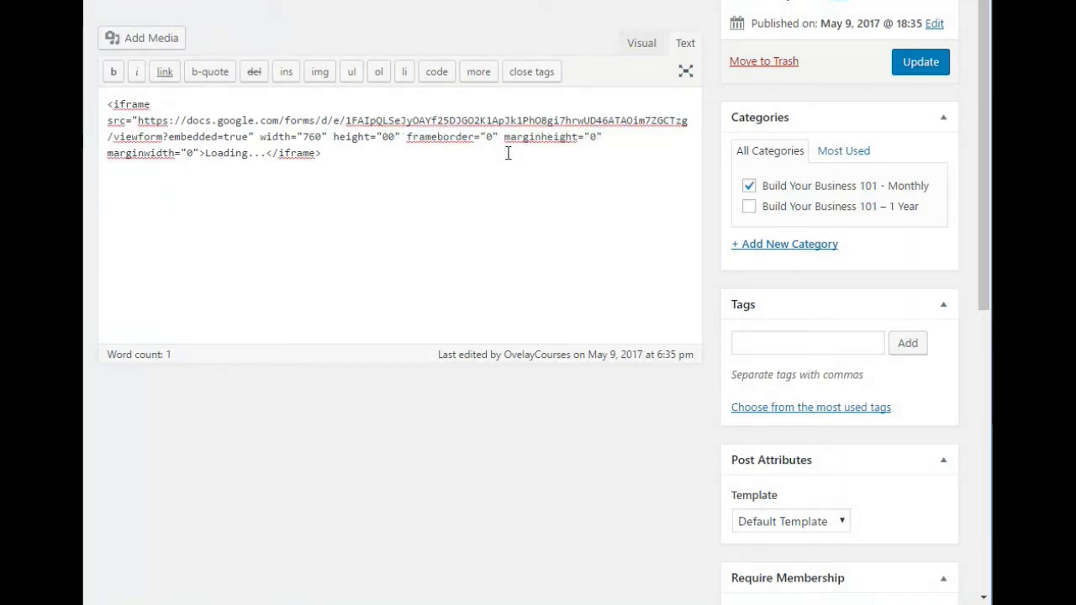
text(8)
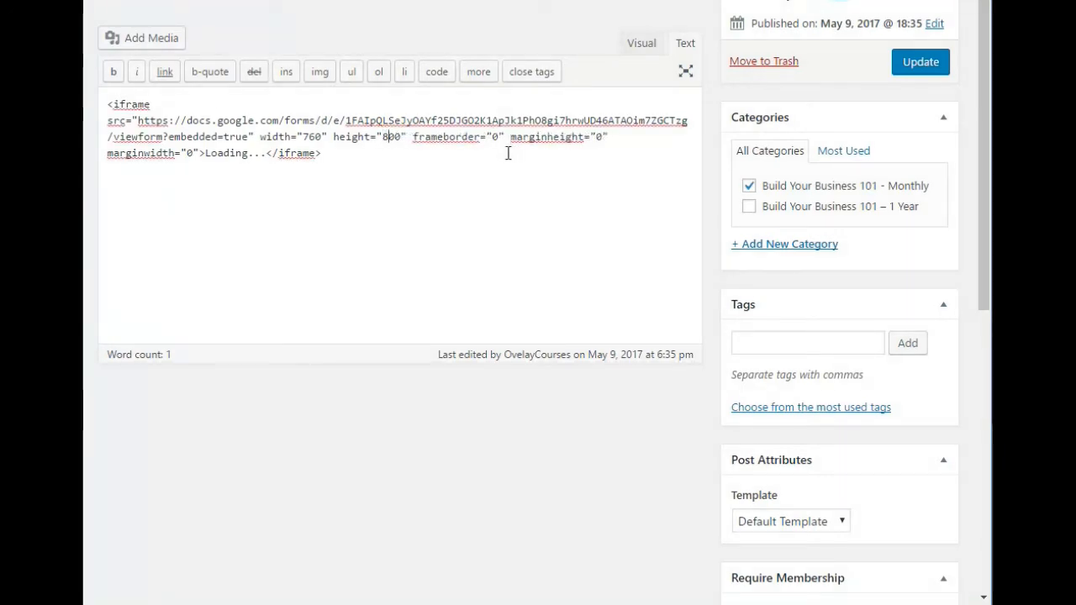
click(918, 64)
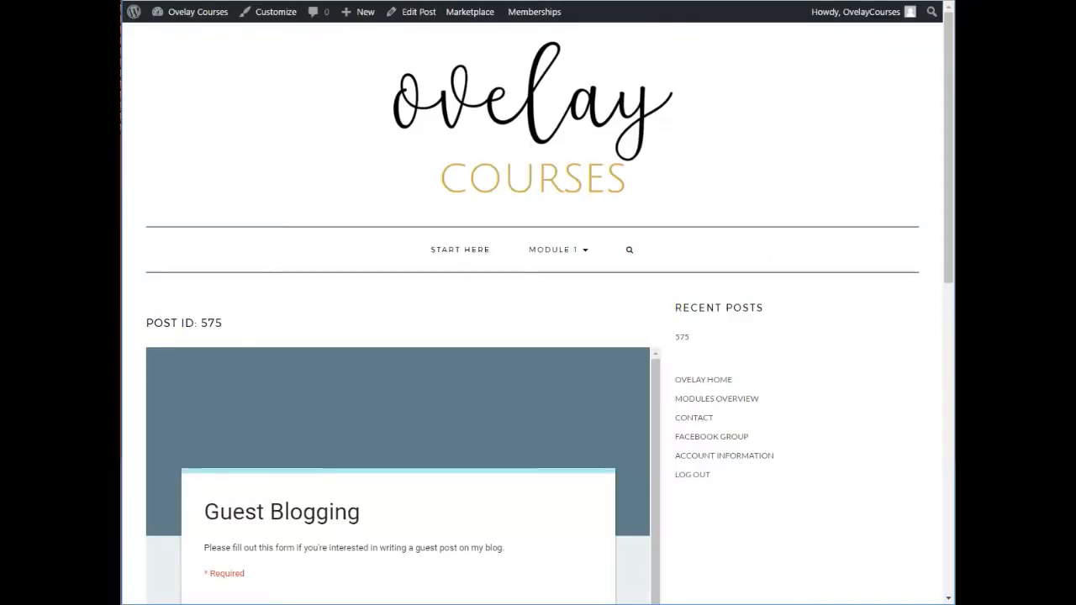
scroll(143, 428, down, 4)
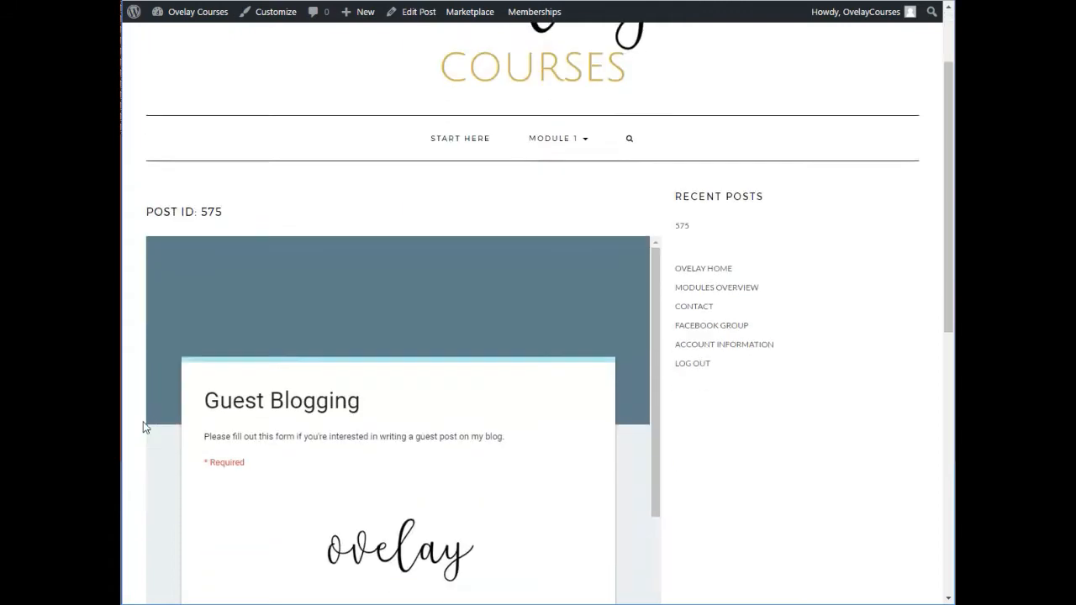
scroll(288, 430, down, 6)
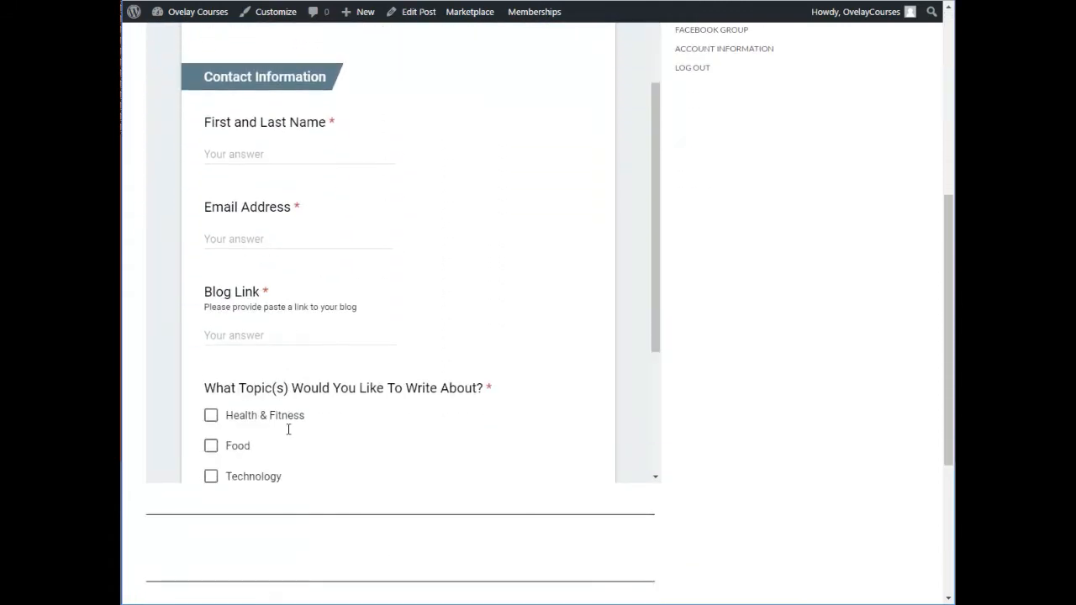
Step: Examine the full length of the embedded Guest Blogging form on the published post to check its height and scrolling
scroll(288, 429, up, 8)
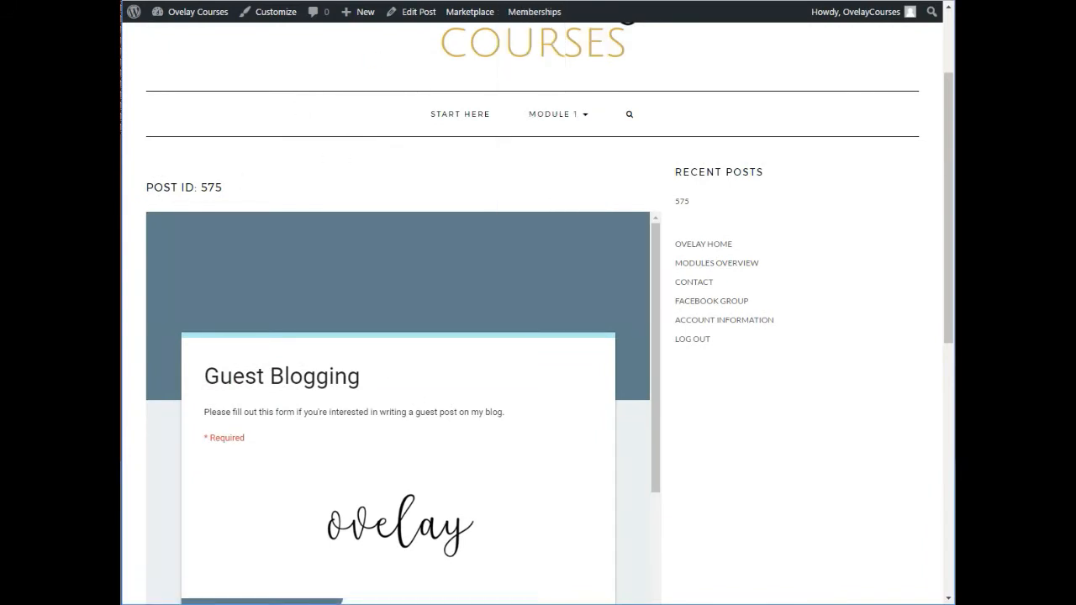
scroll(382, 446, down, 2)
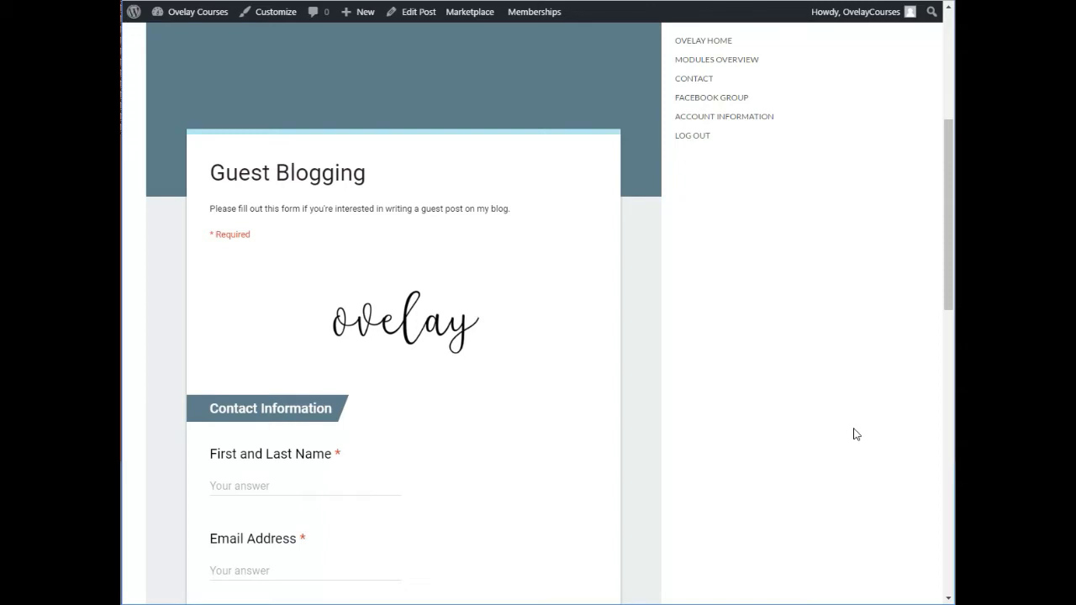
scroll(659, 387, down, 4)
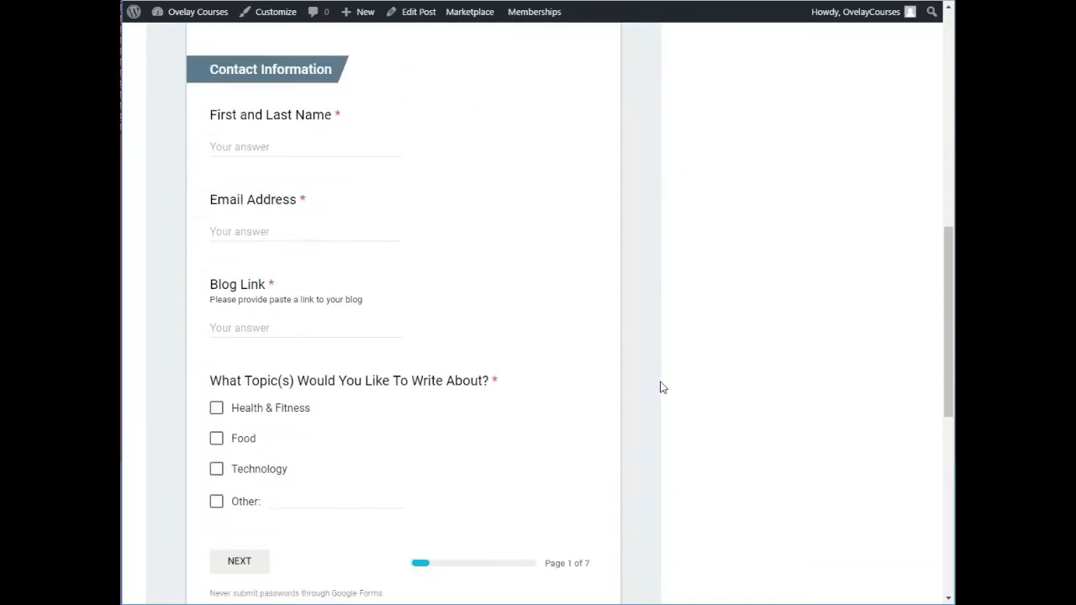
scroll(660, 387, down, 3)
scroll(660, 385, up, 6)
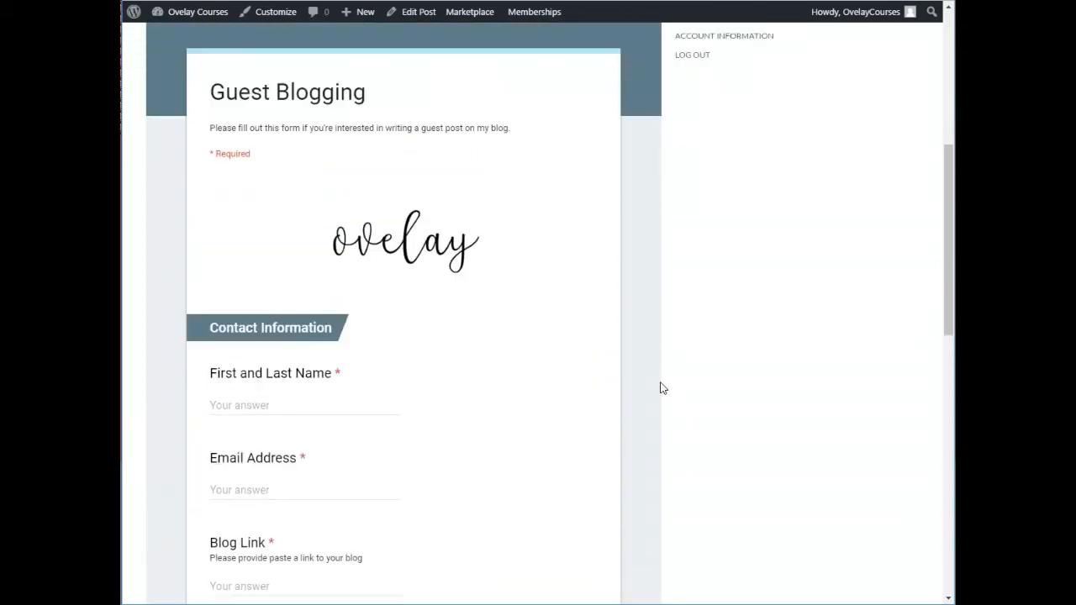
scroll(660, 388, up, 1)
scroll(660, 387, up, 2)
scroll(660, 388, down, 10)
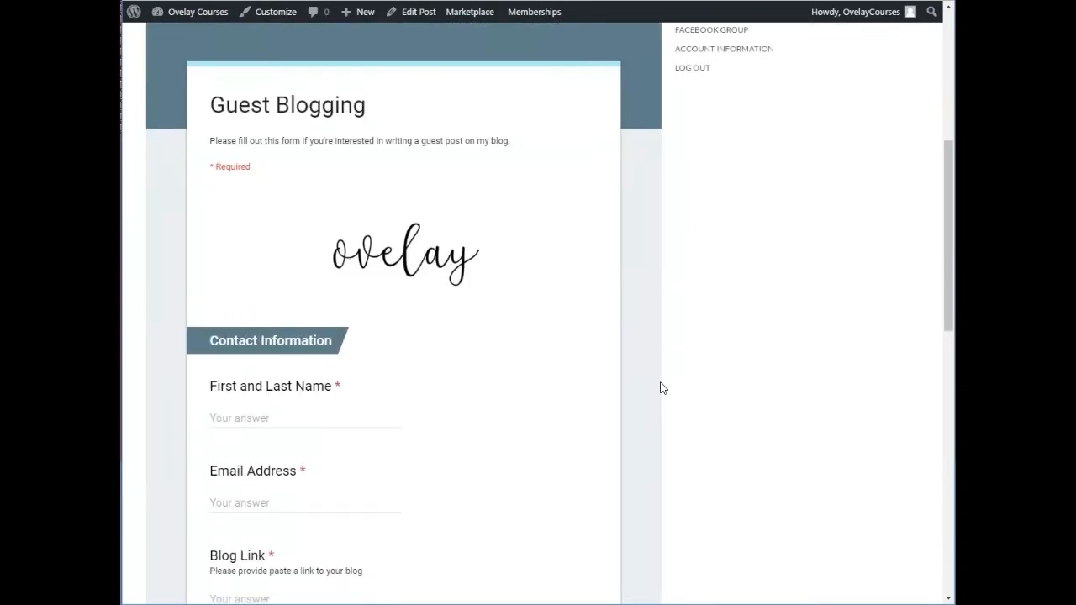
scroll(660, 387, up, 10)
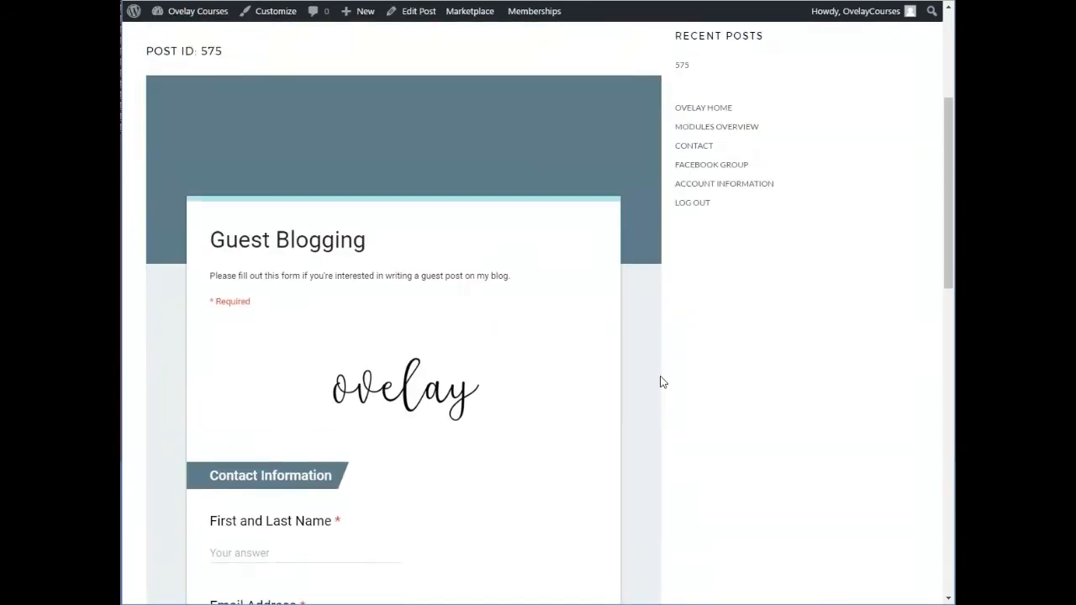
scroll(615, 334, down, 1)
scroll(603, 276, down, 6)
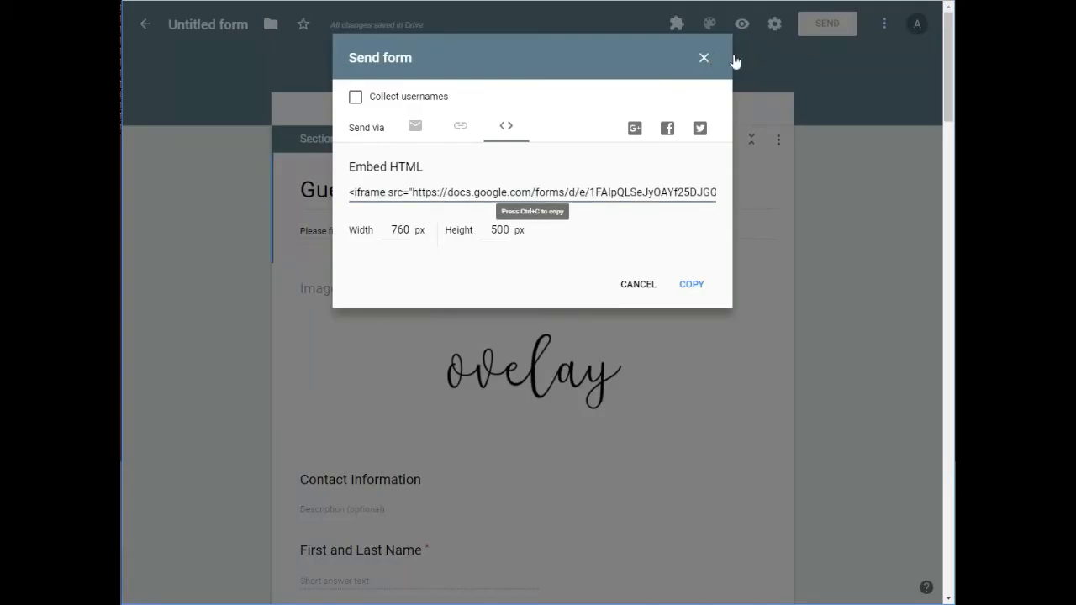
Step: Close the Send form dialog and review the download formats available for the Guest Blogging responses spreadsheet in Google Sheets
click(734, 61)
click(884, 24)
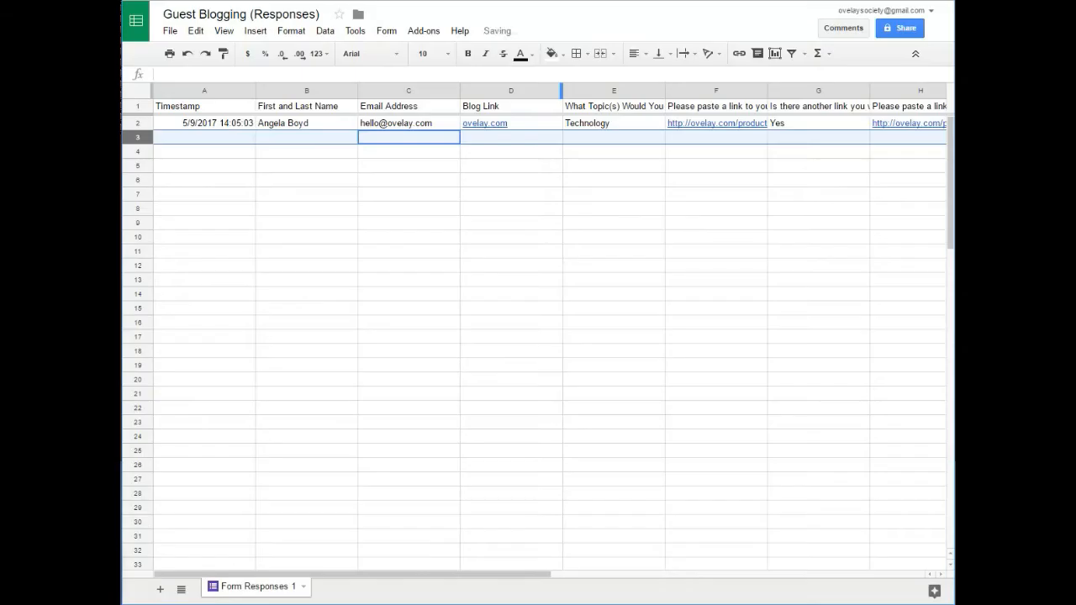
click(349, 197)
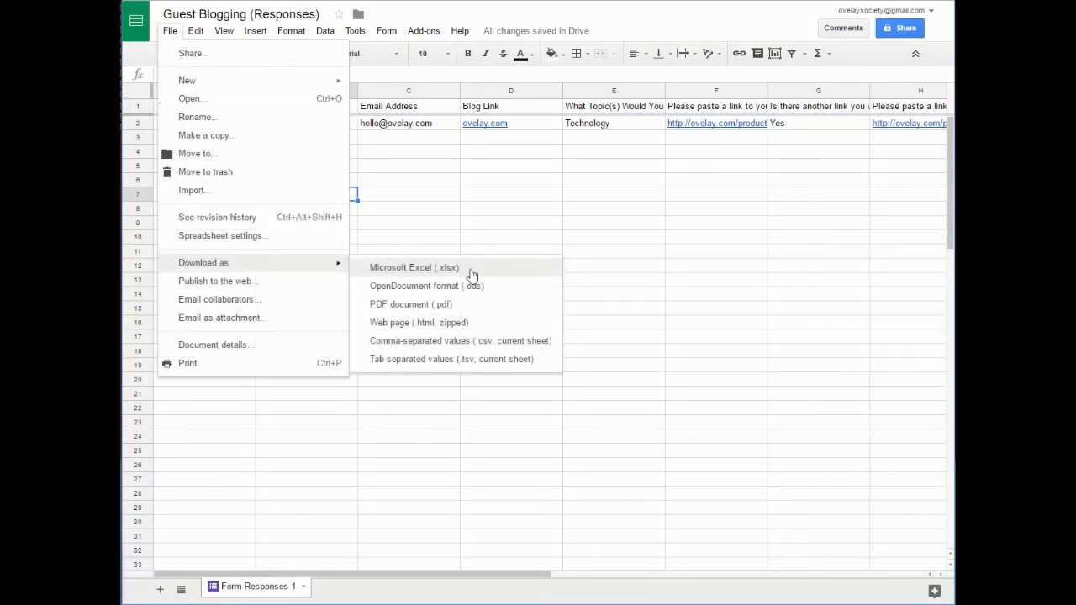
click(535, 222)
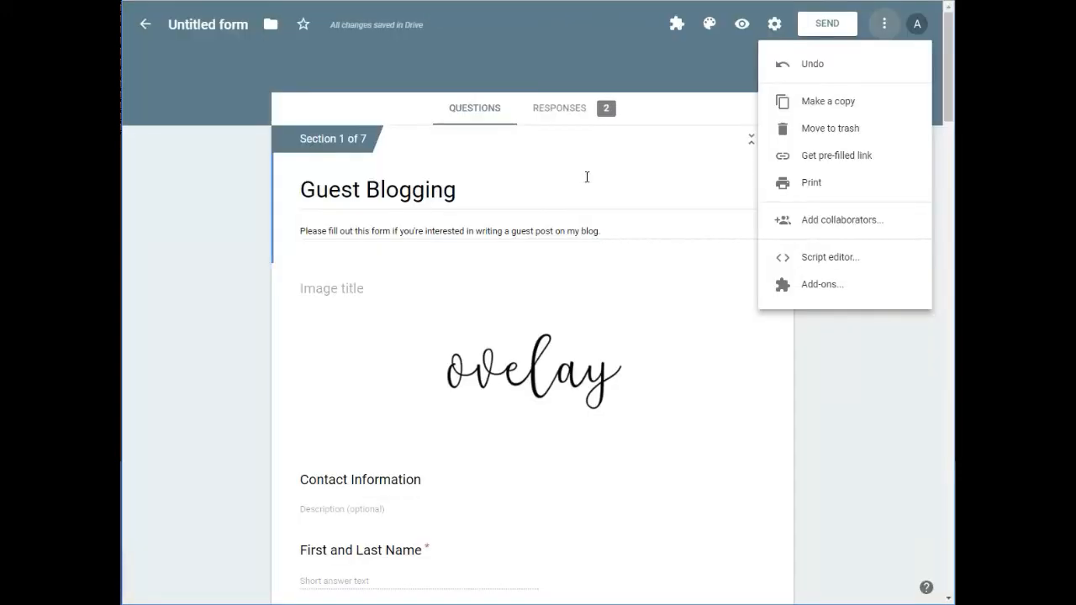
Step: Browse the add-ons available for the Google Form, close the gallery and look over the form's questions
click(796, 288)
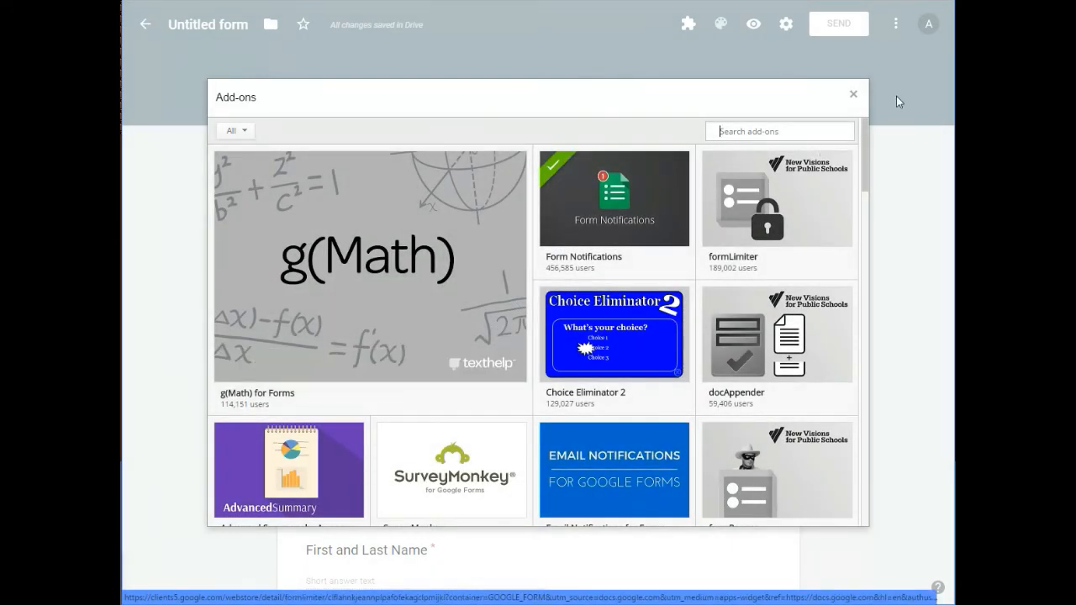
click(853, 95)
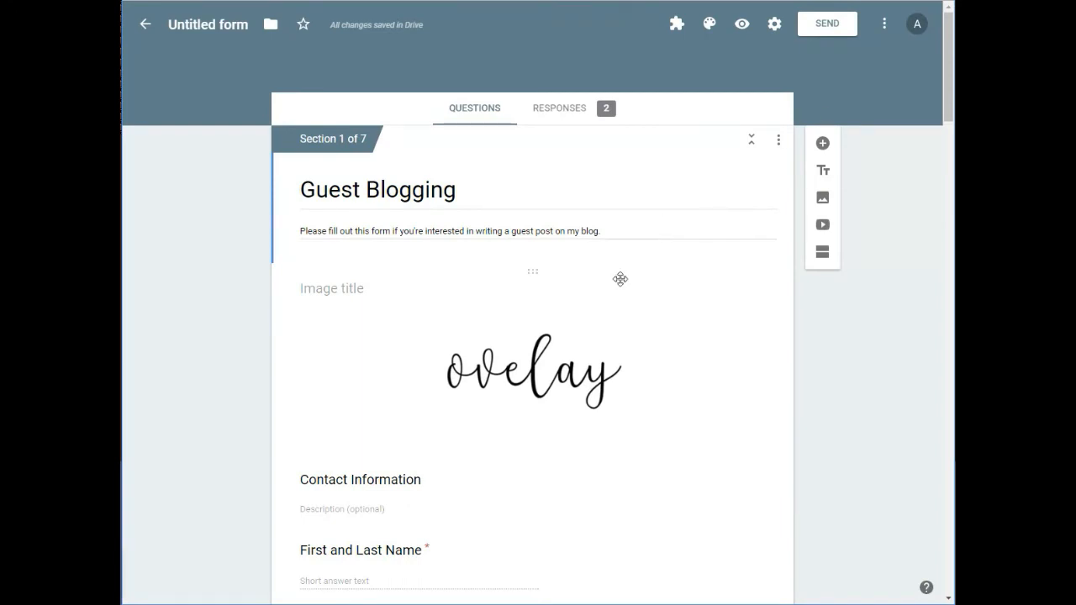
scroll(619, 278, down, 10)
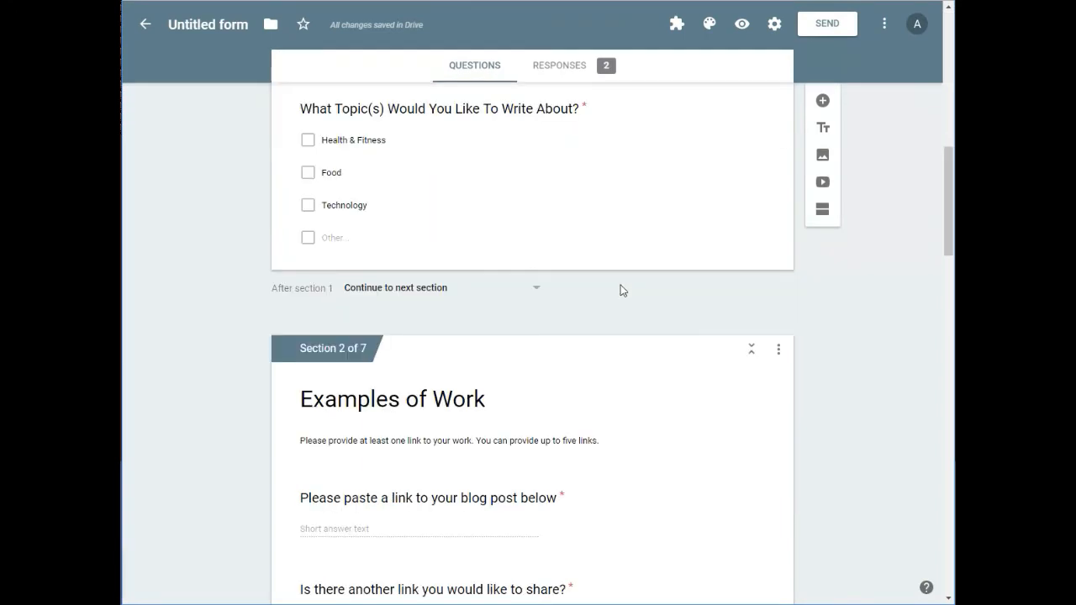